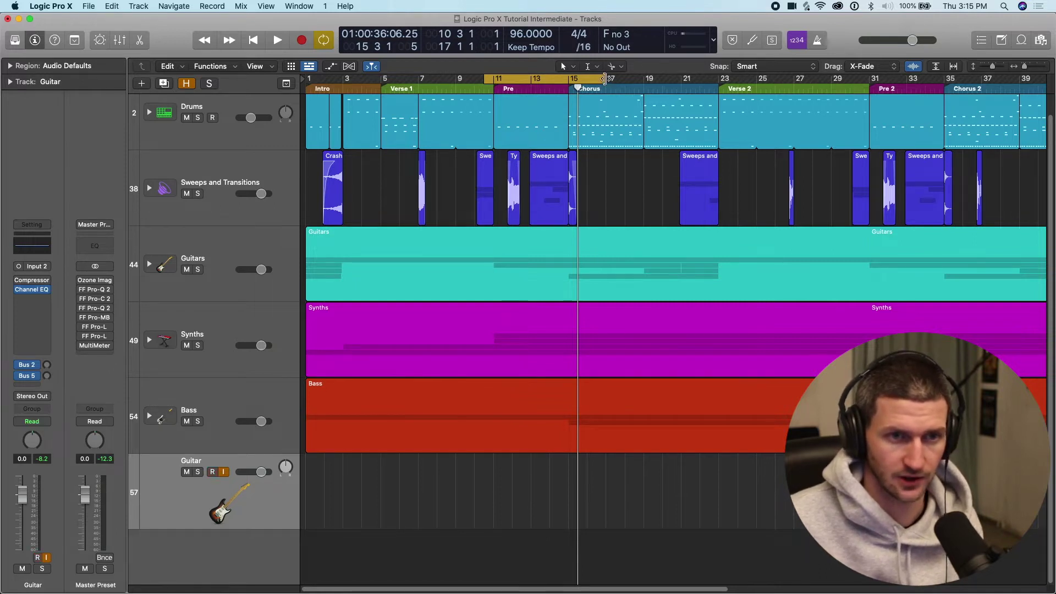
- End the cycle range at 15 4 1 1, turn on the metronome, and arm the Guitar track
left_click_drag(605, 80, 587, 81)
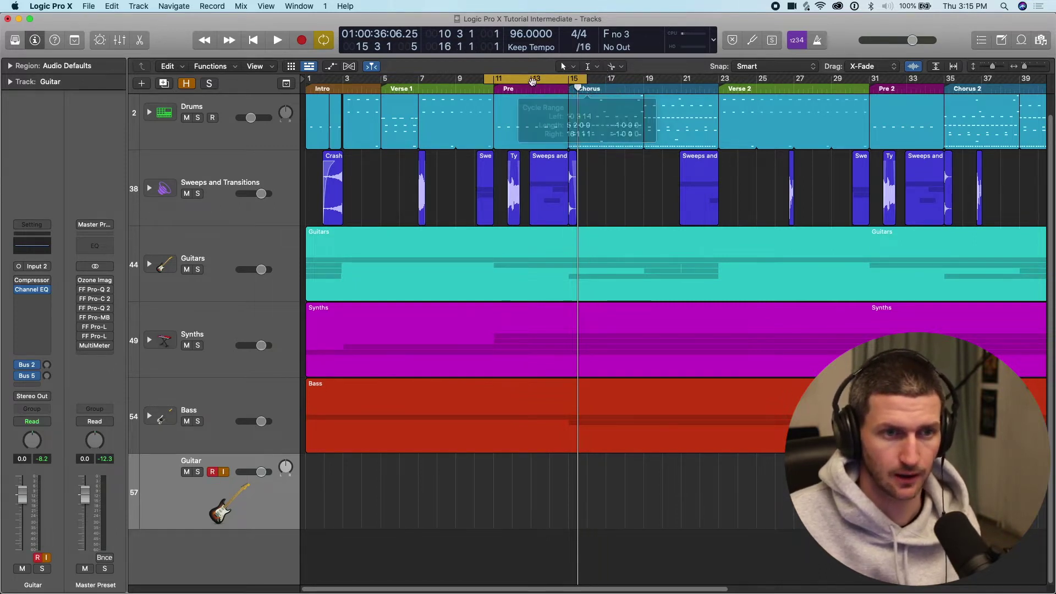
left_click(486, 81)
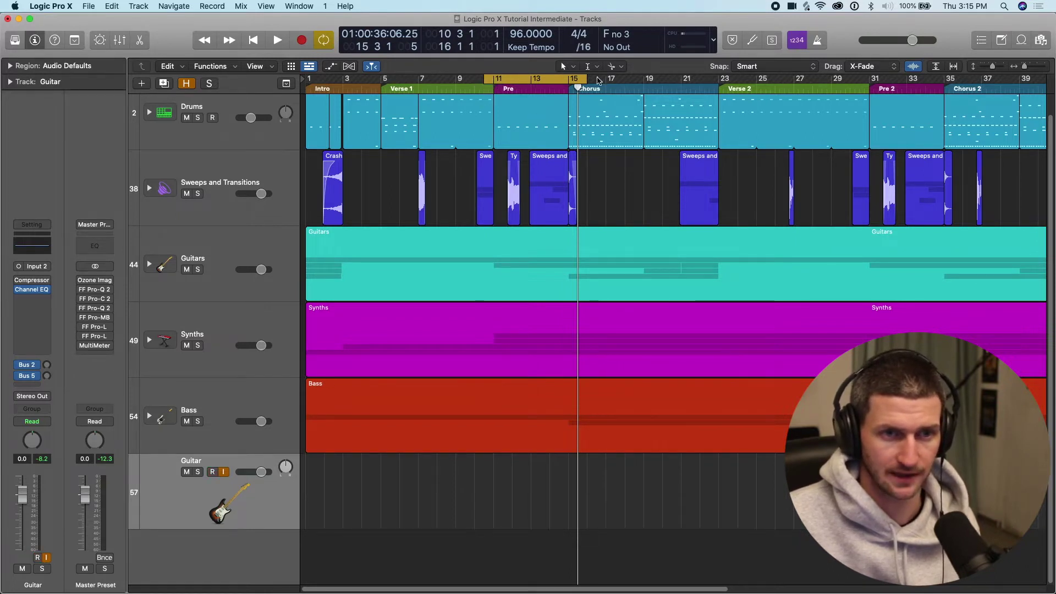
left_click_drag(598, 80, 582, 81)
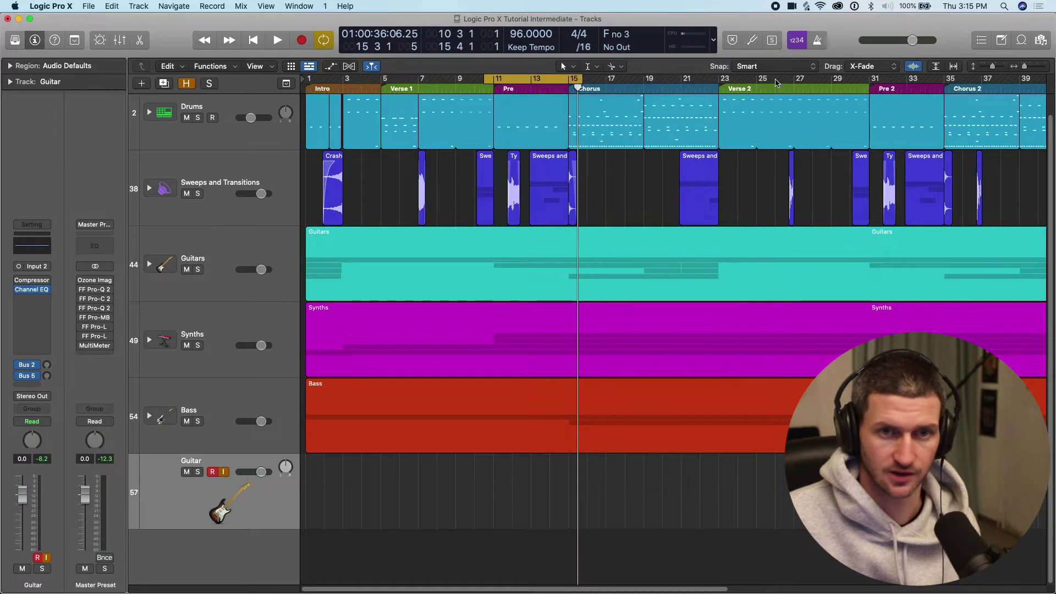
left_click(818, 41)
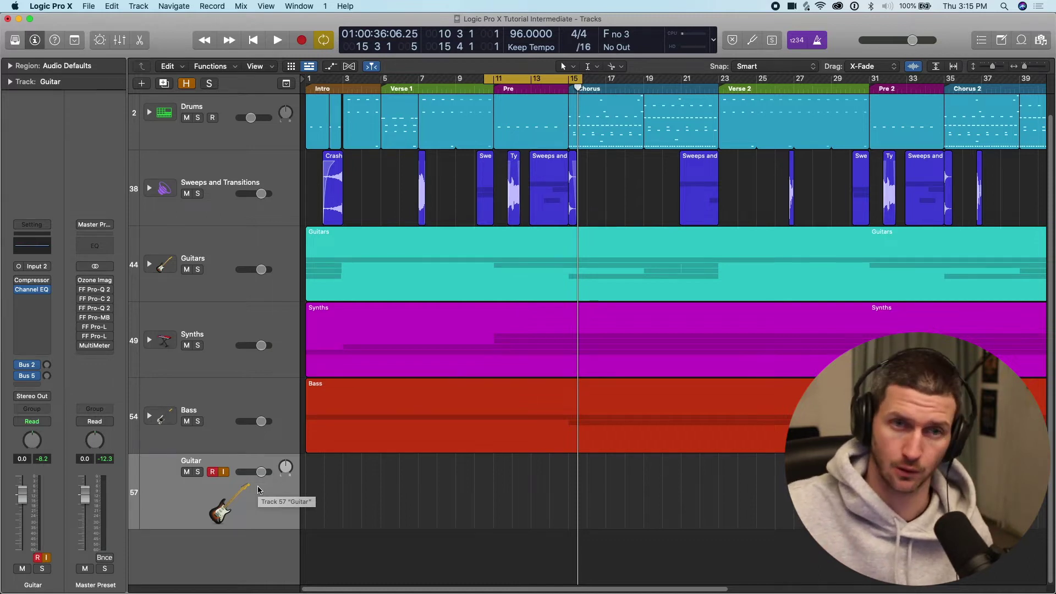
key("alt+super+r")
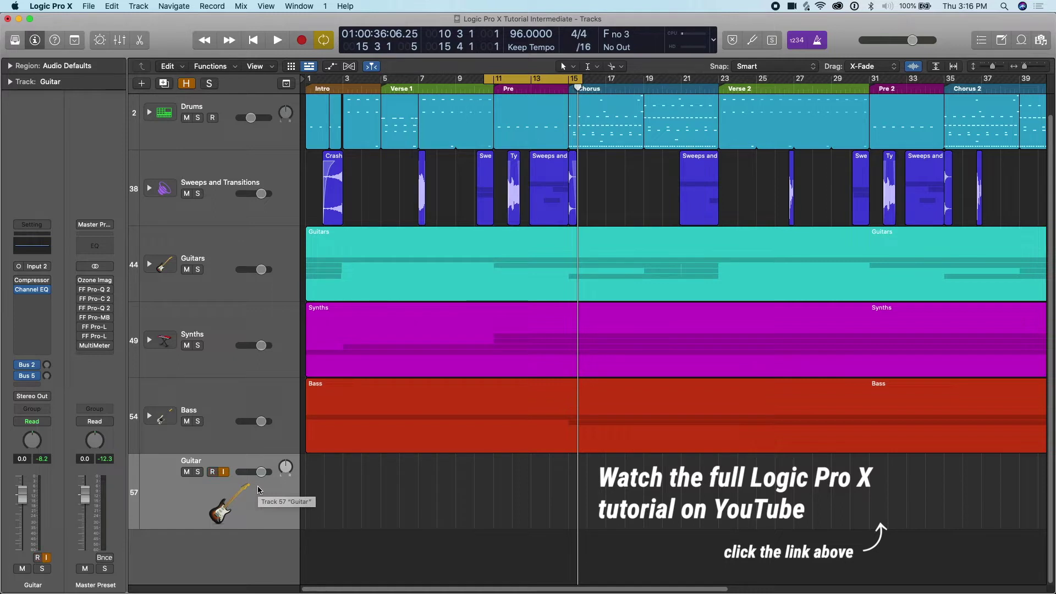
- Cycle-record six guitar takes on the Guitar track, then stop recording
key("space")
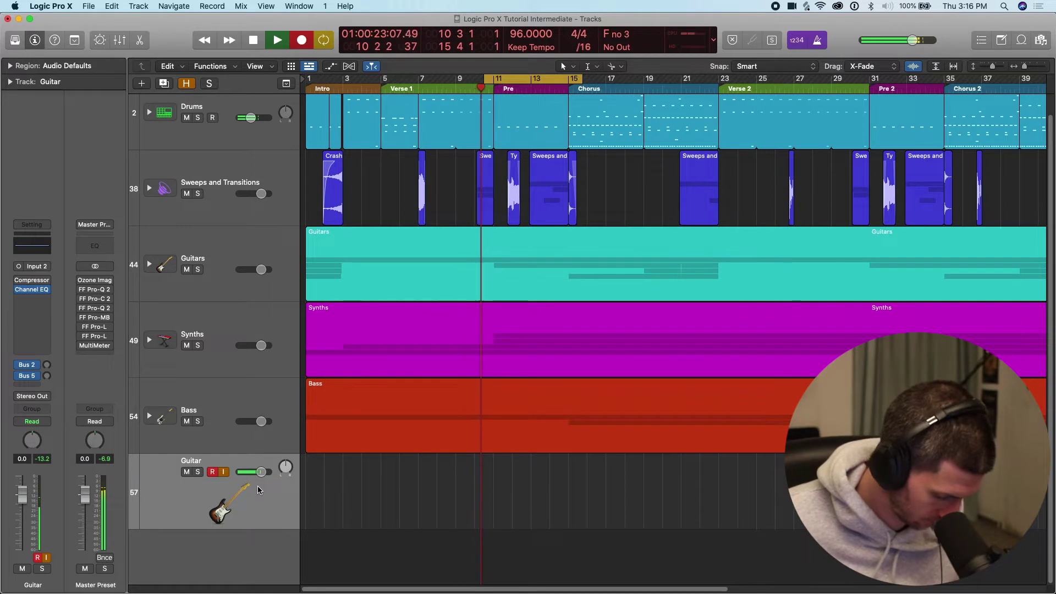
key("r")
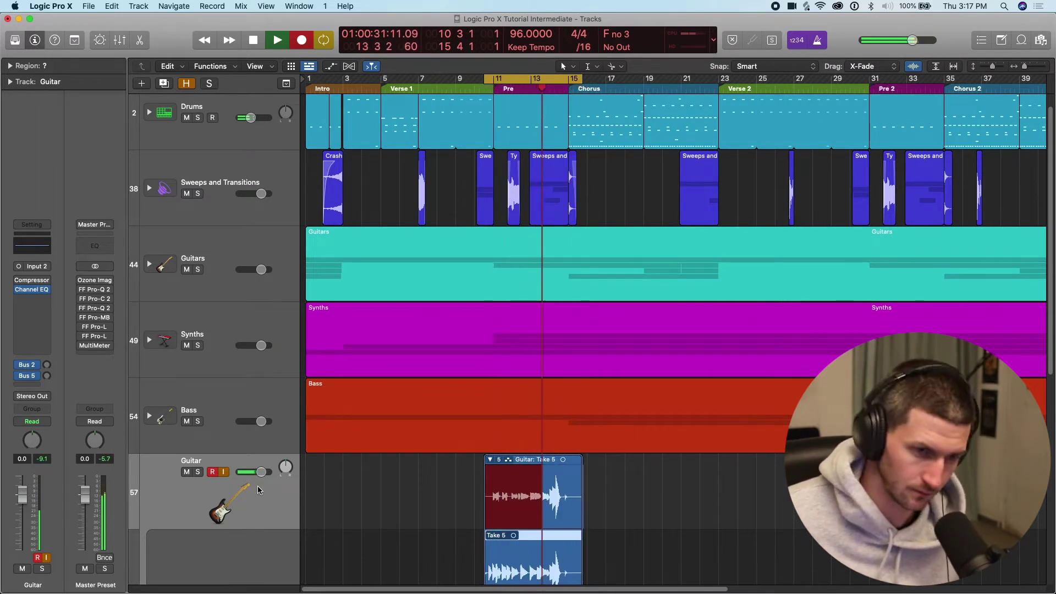
key("space")
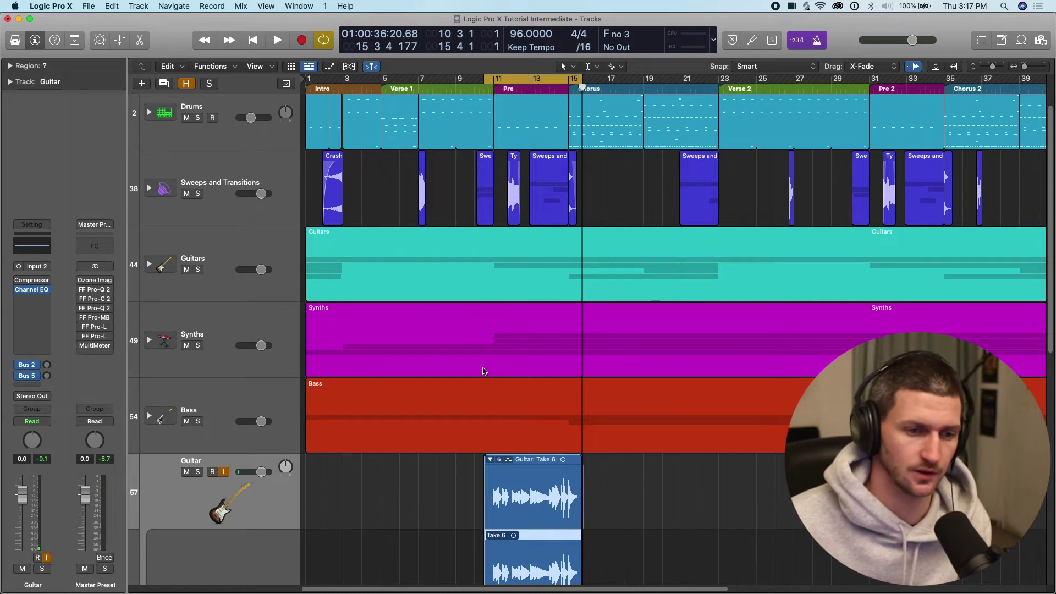
- Zoom in, shrink track heights, and switch the active take through Takes 1 to 6
key("super+Right")
scroll(511, 339, "down", 10)
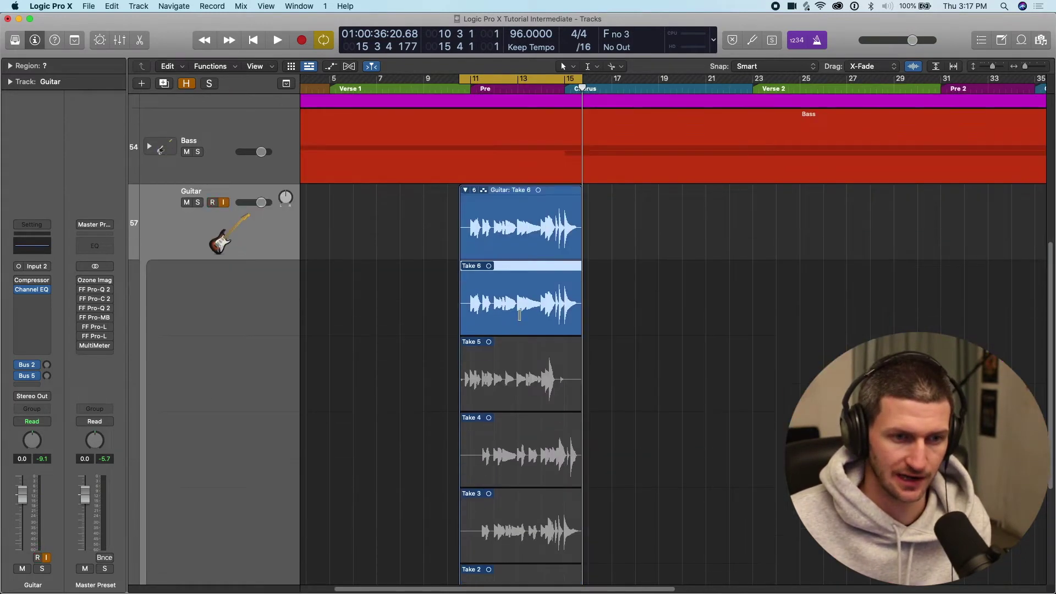
key("super+Up")
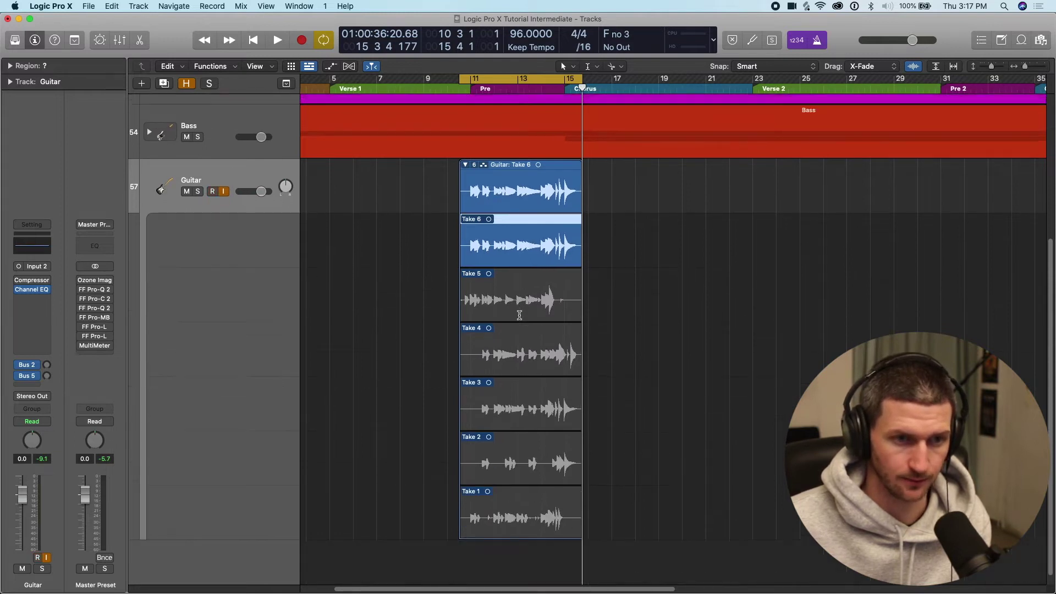
key("super+Up")
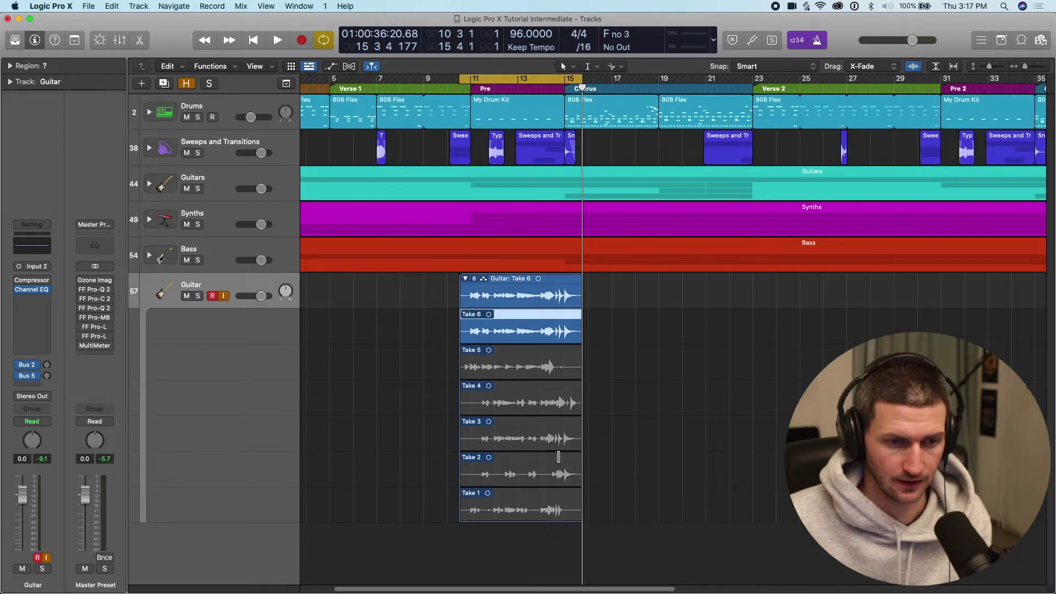
left_click(529, 507)
left_click(523, 473)
left_click(525, 432)
left_click(529, 396)
left_click(529, 369)
left_click(529, 326)
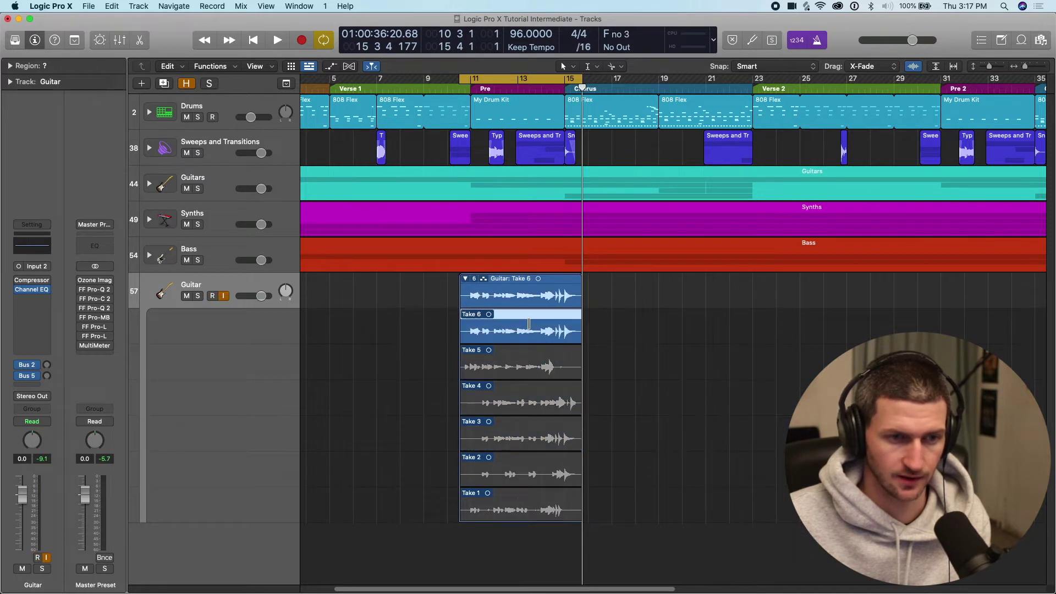
- Audition Takes 5, 4, 3, 2 and 1 in turn, ending with Take 1 active
left_click(527, 368)
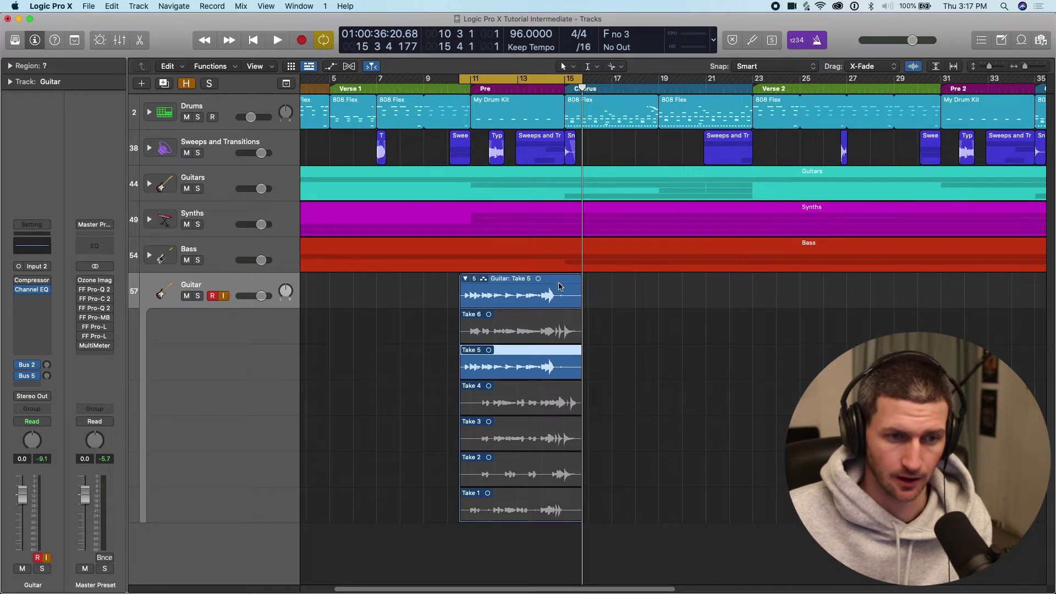
left_click(559, 404)
left_click(551, 440)
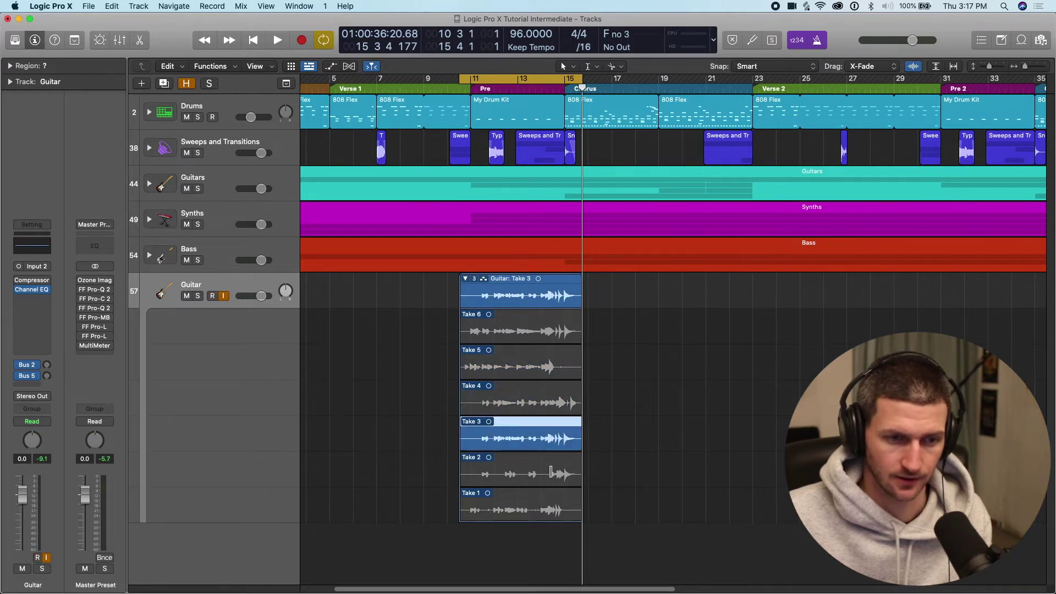
left_click(551, 472)
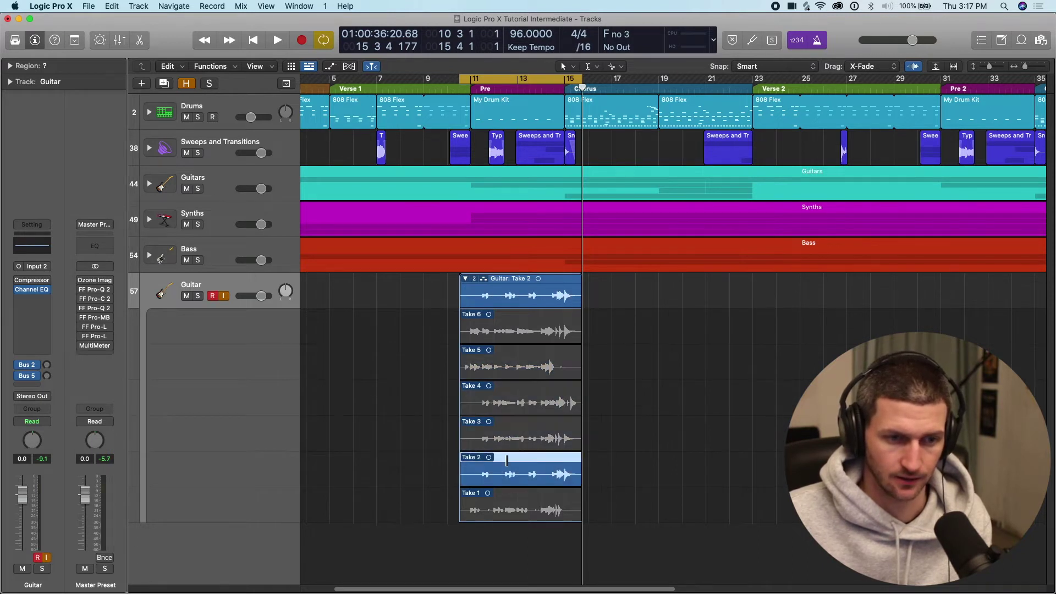
left_click(514, 511)
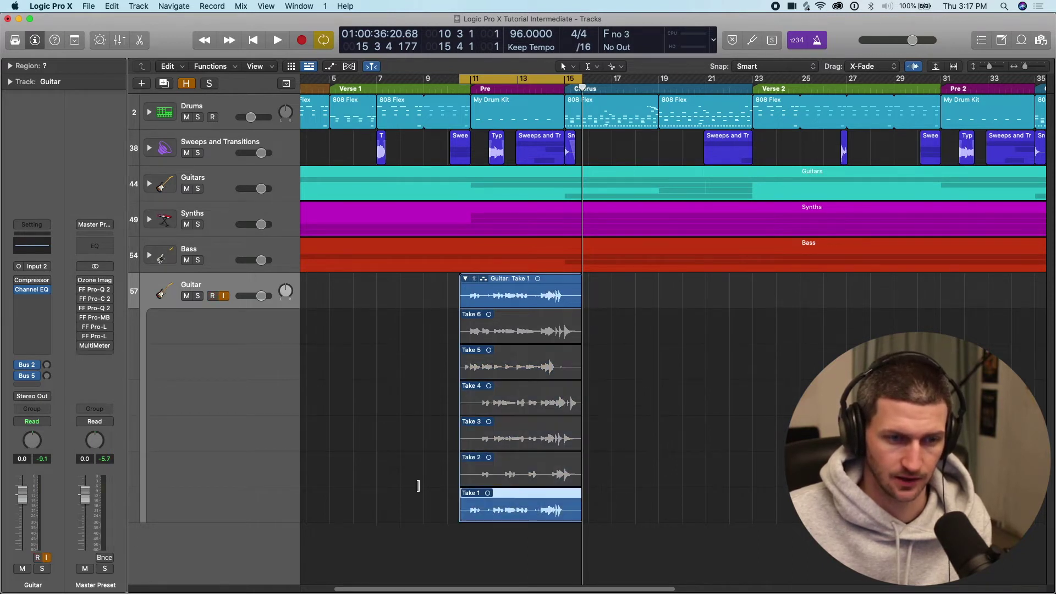
- Zoom out to the whole song and make Take 6 the active guitar take
left_click(468, 282)
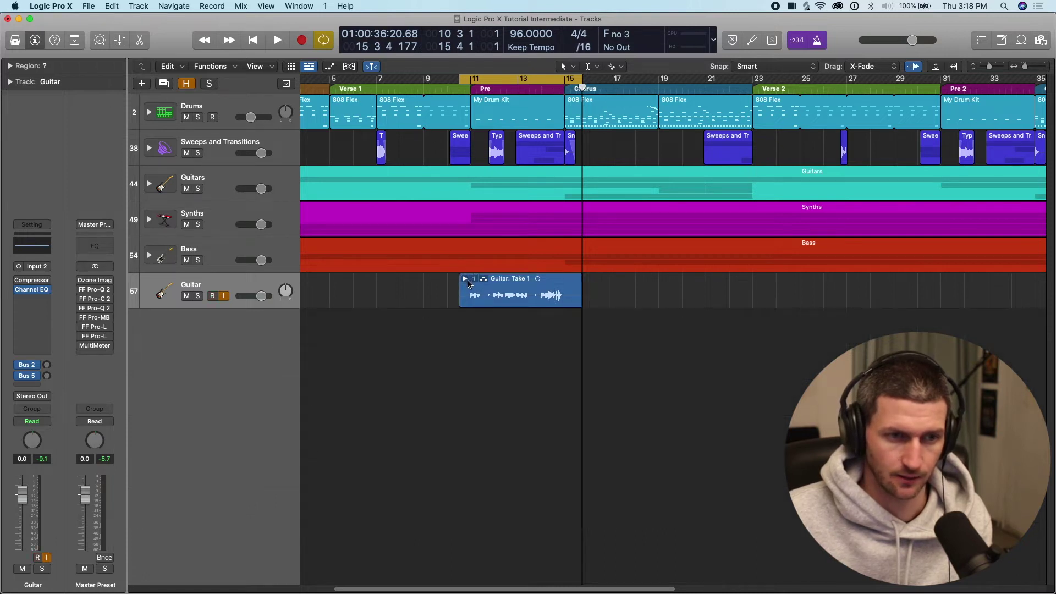
left_click(469, 281)
left_click(468, 282)
key("z")
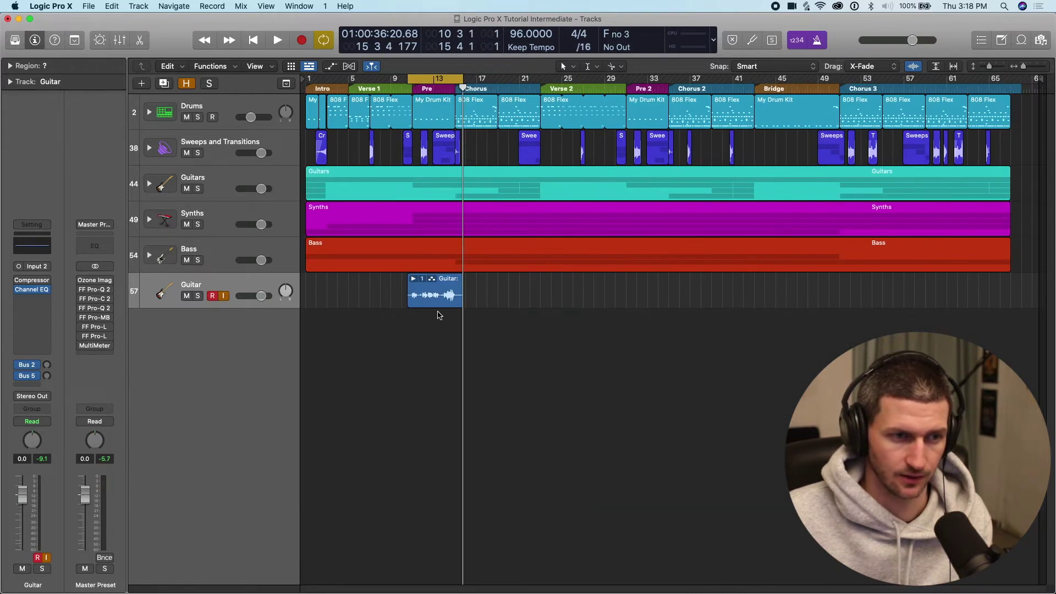
scroll(468, 299, "up", 6)
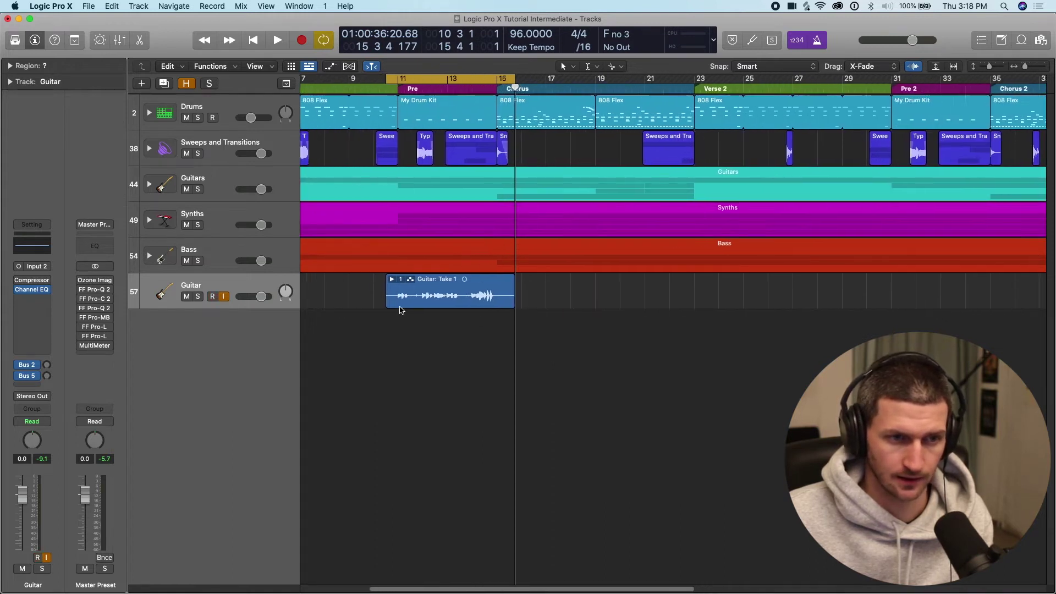
left_click(400, 279)
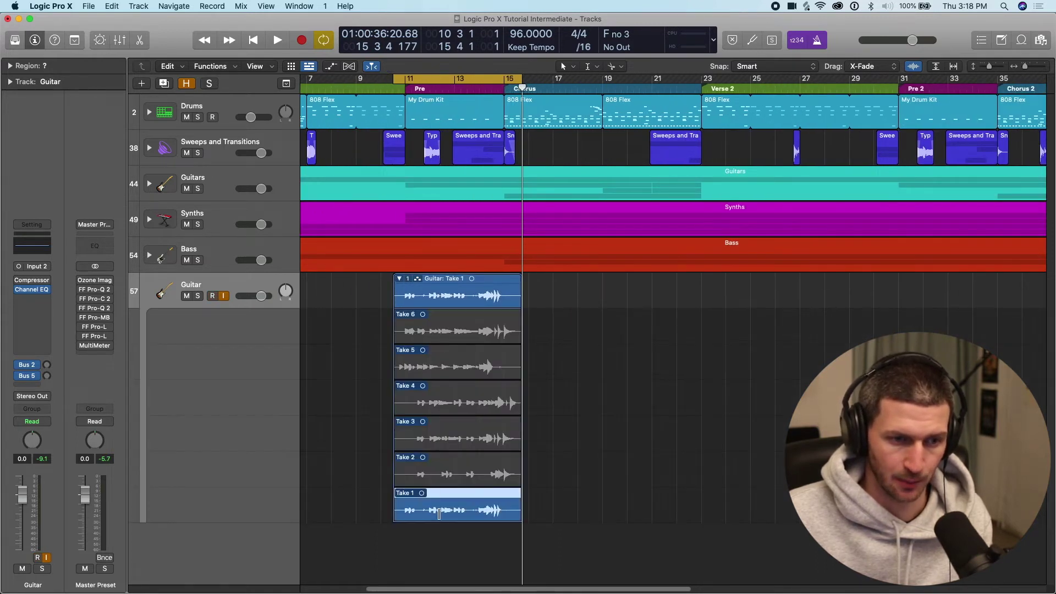
left_click(487, 317)
left_click(400, 279)
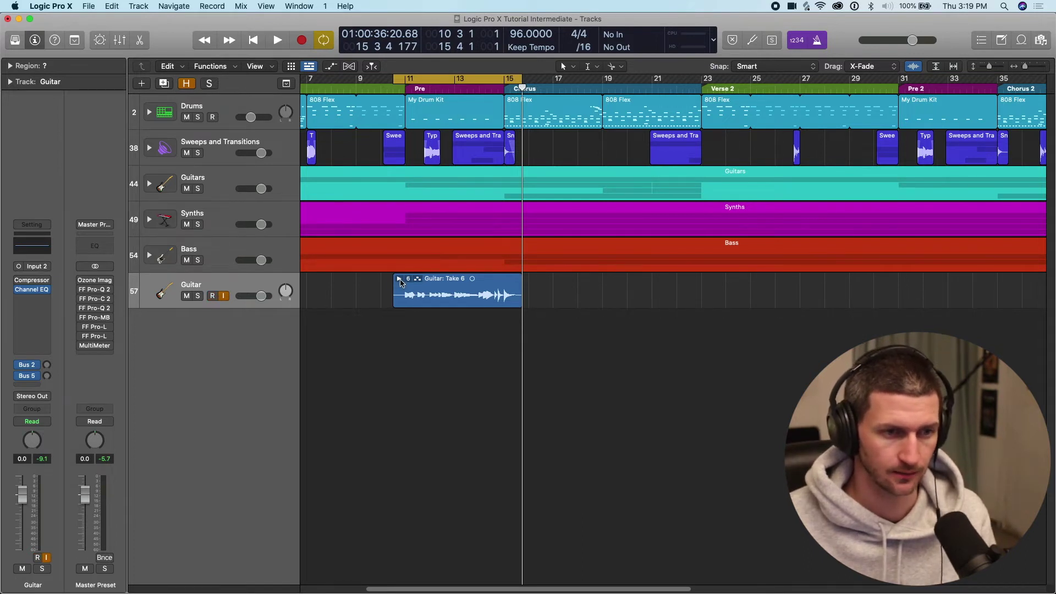
- Expand the take folder to all six takes and view its options menu without changing anything
left_click(400, 279)
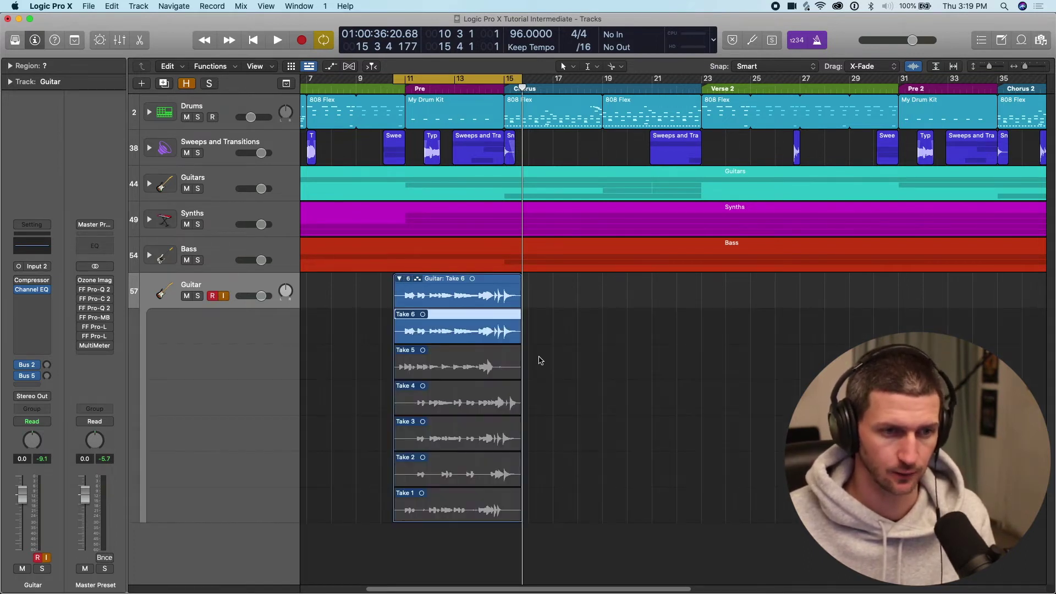
scroll(539, 361, "left", 2)
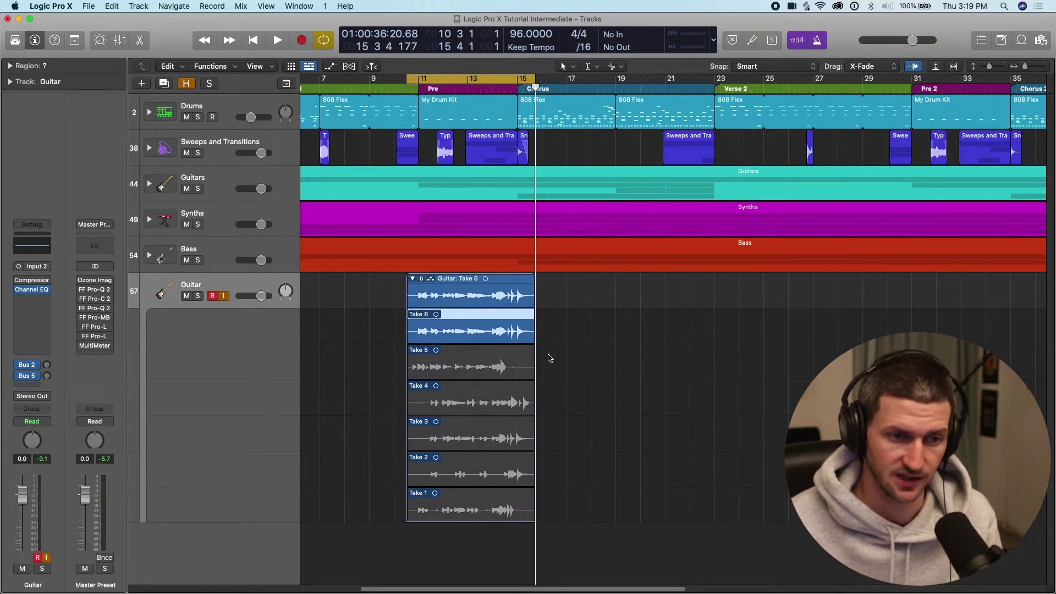
left_click(426, 279)
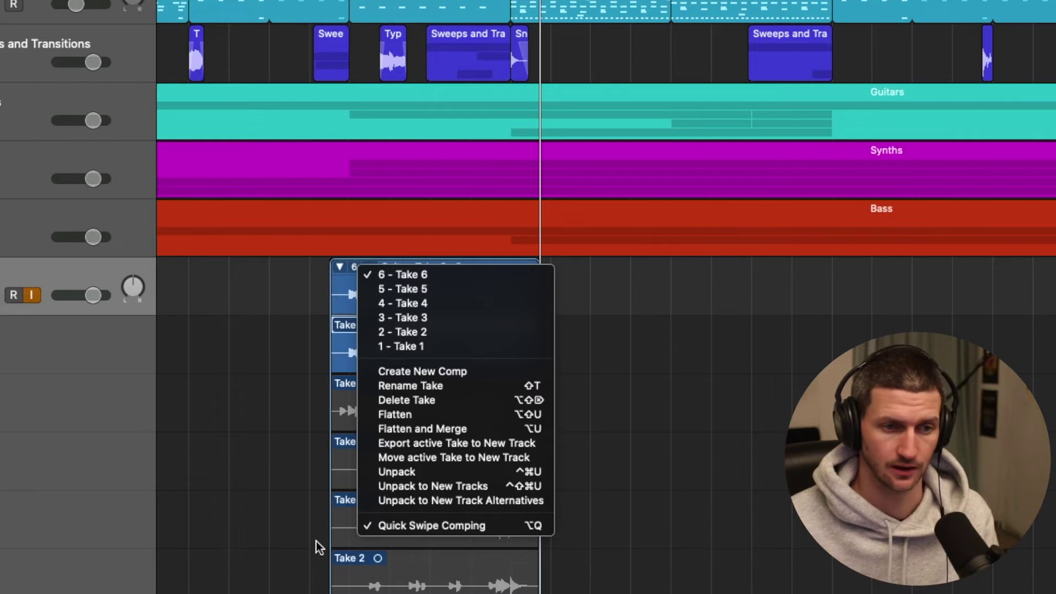
left_click(284, 578)
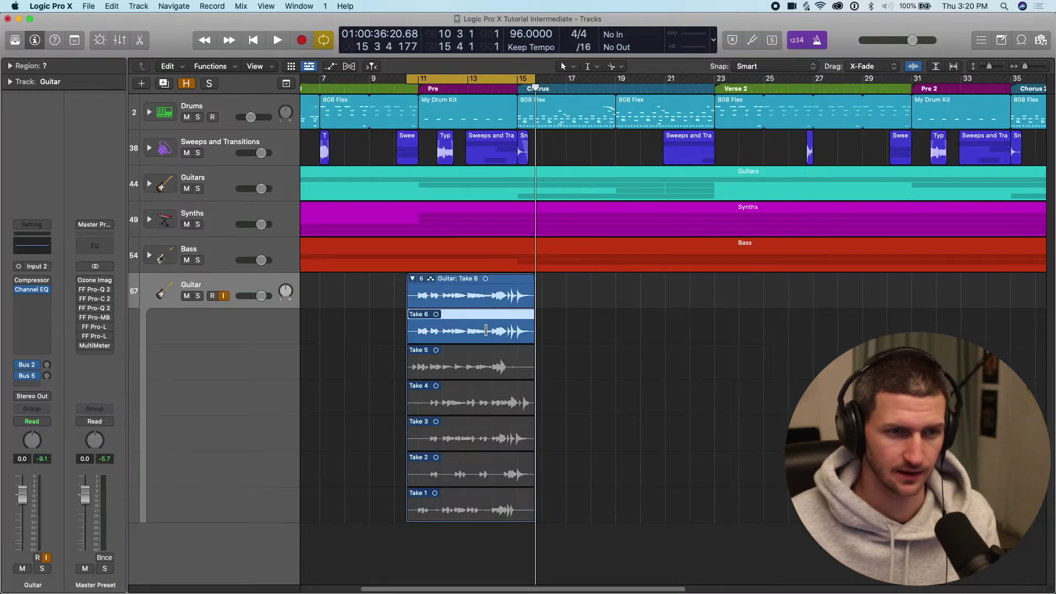
- Create Comp A in the take folder, cycle over the folder, and base the comp on Take 1
key("super+Right")
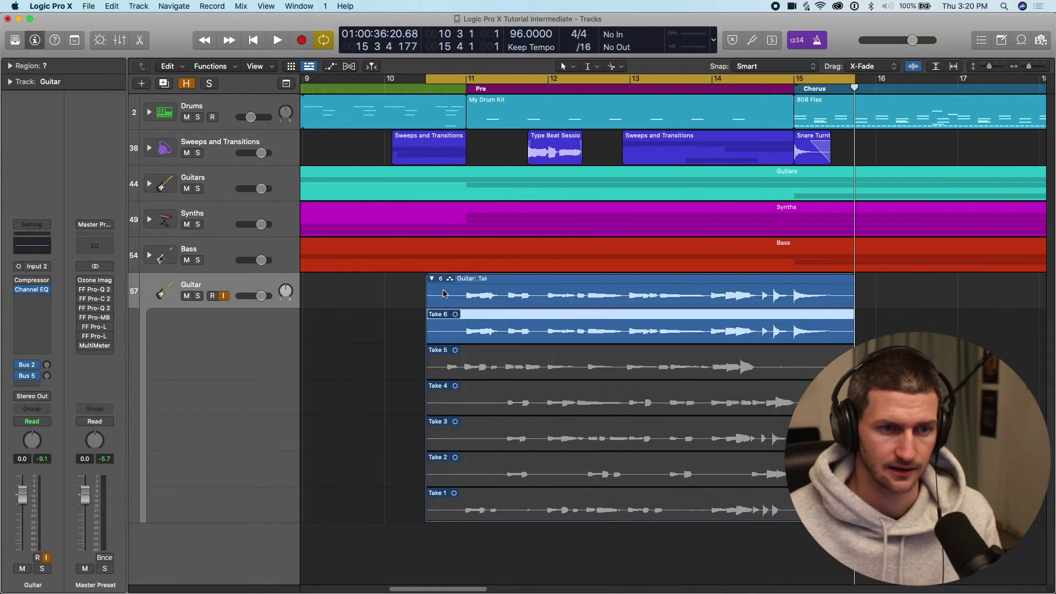
scroll(440, 286, "right", 2)
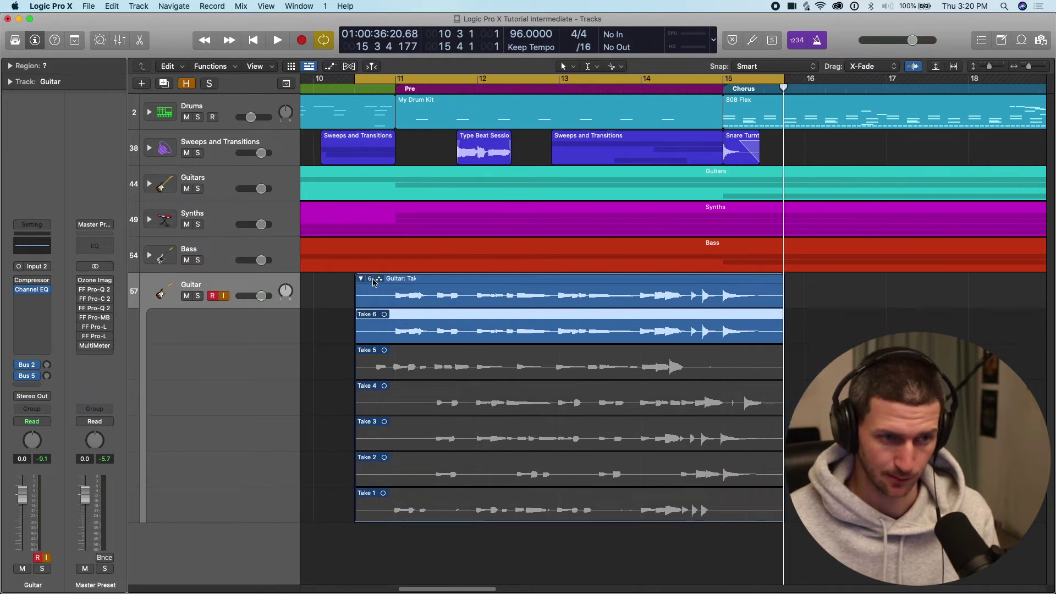
left_click(375, 281)
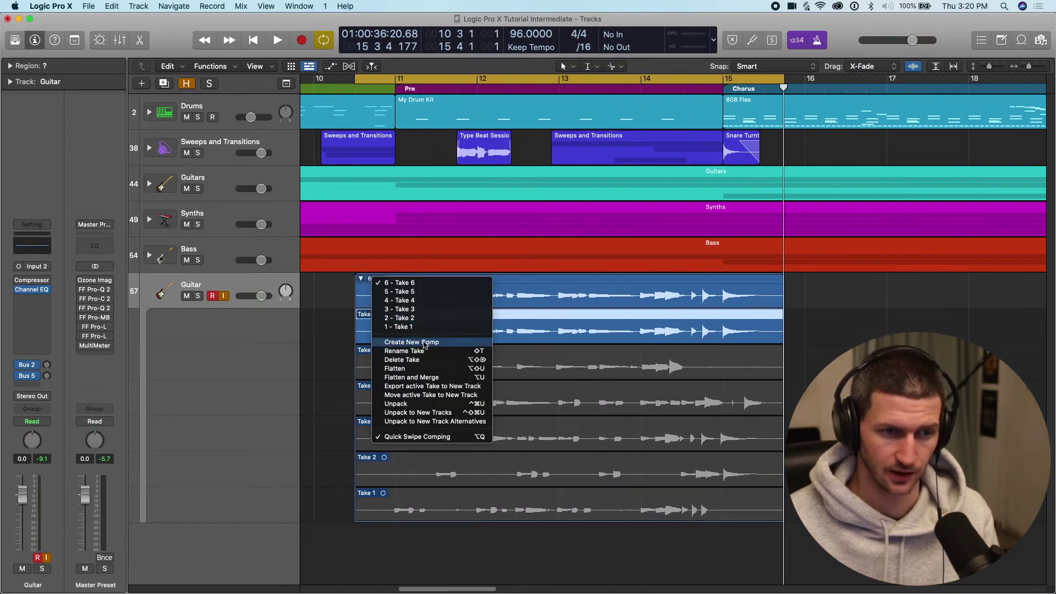
left_click(407, 343)
key("super+u")
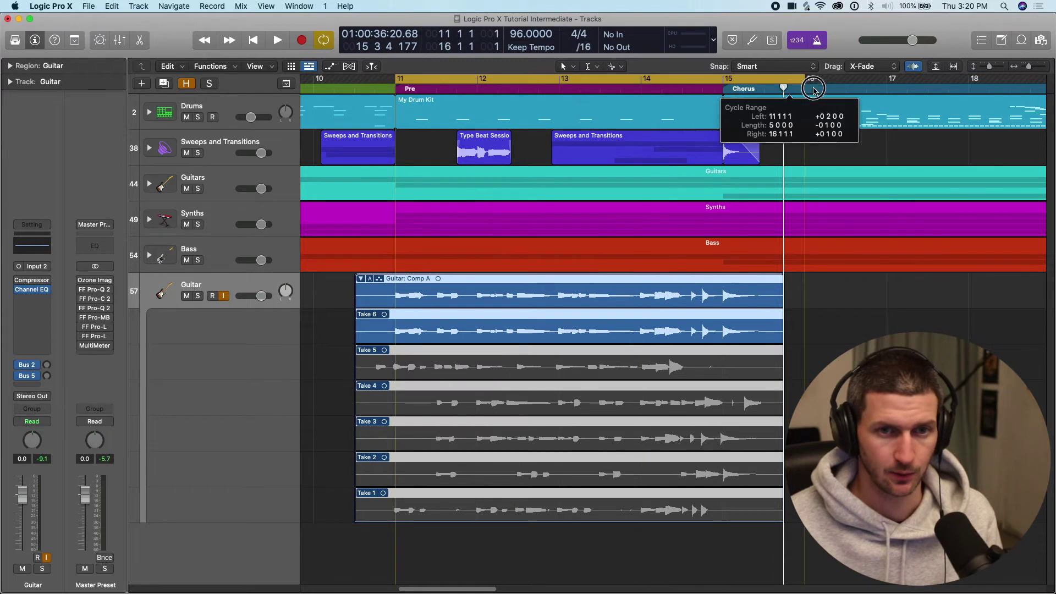
left_click(452, 513)
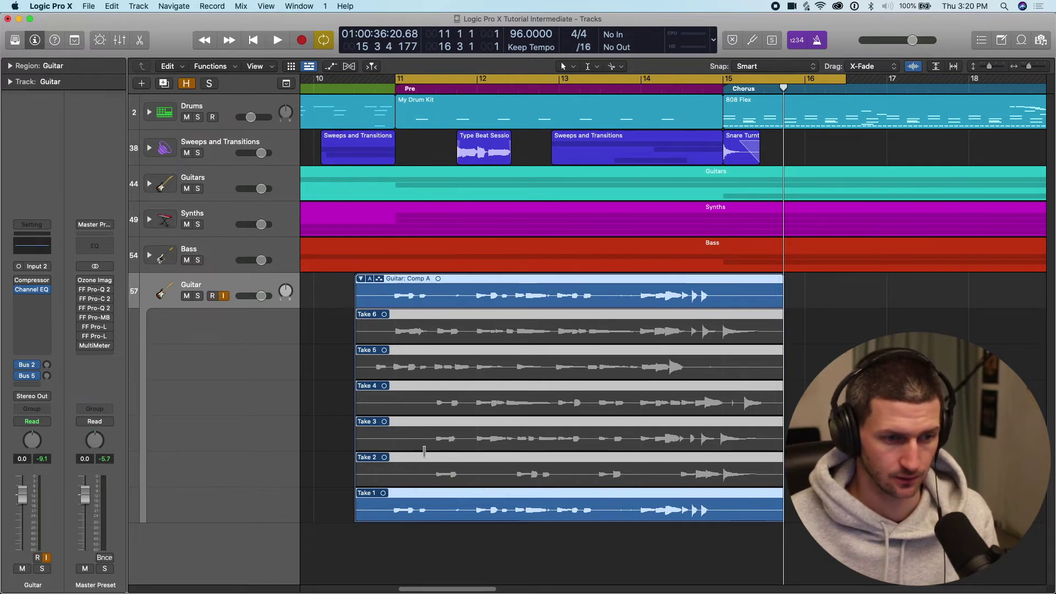
- Play the cycle while auditioning Takes 2 through 5, then return to Take 1
key("space")
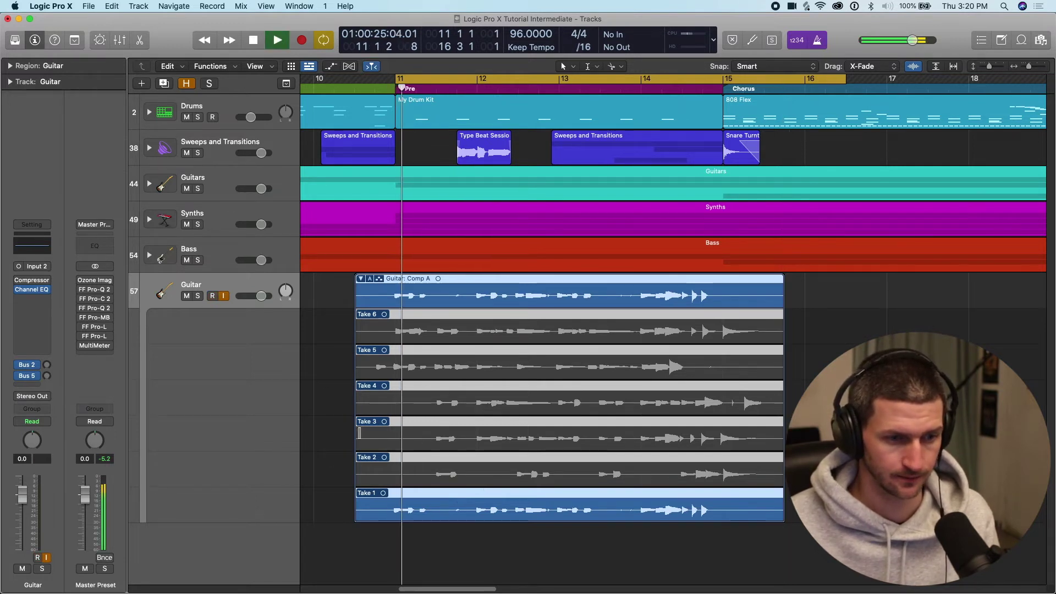
key("space")
key("space")
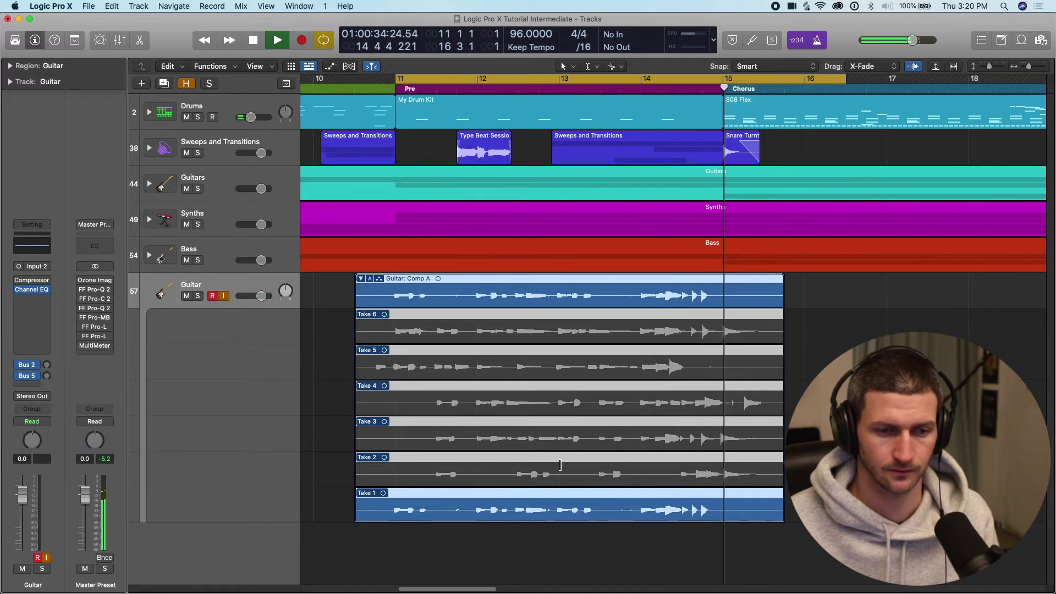
key("space")
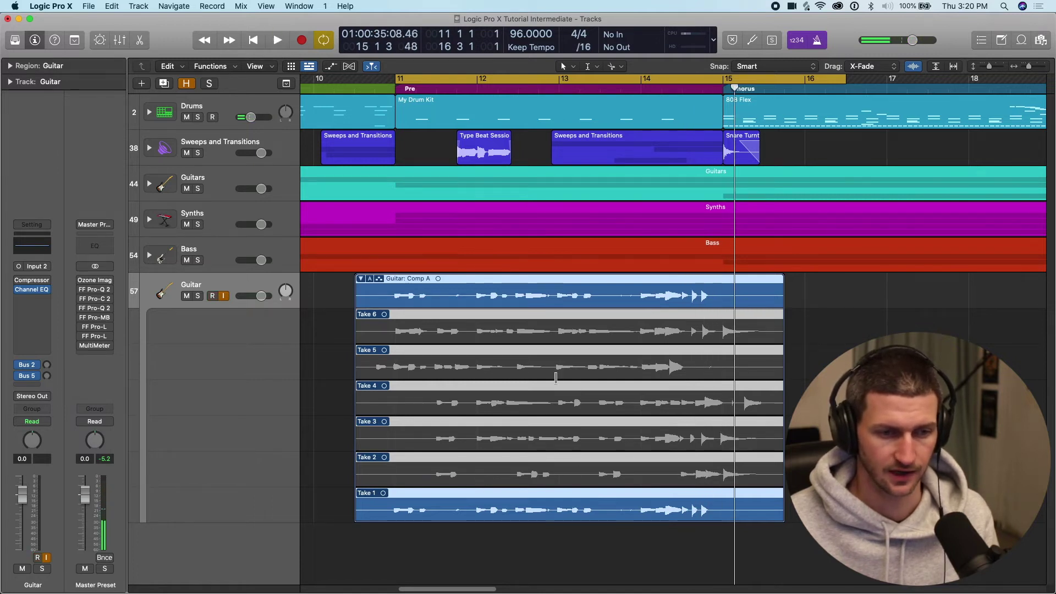
left_click(554, 475)
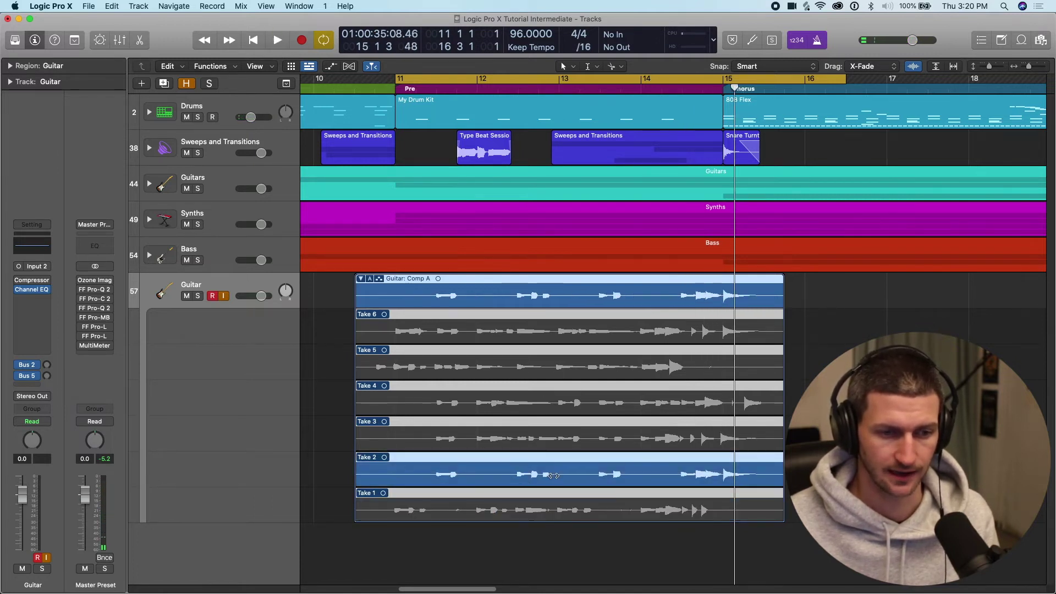
key("space")
left_click(511, 427)
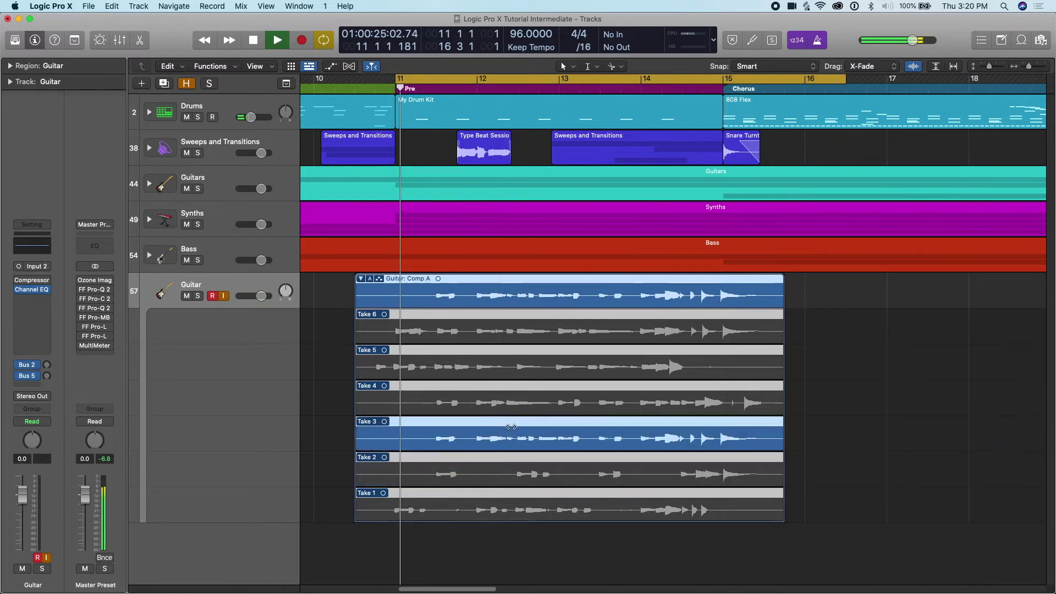
left_click(522, 398)
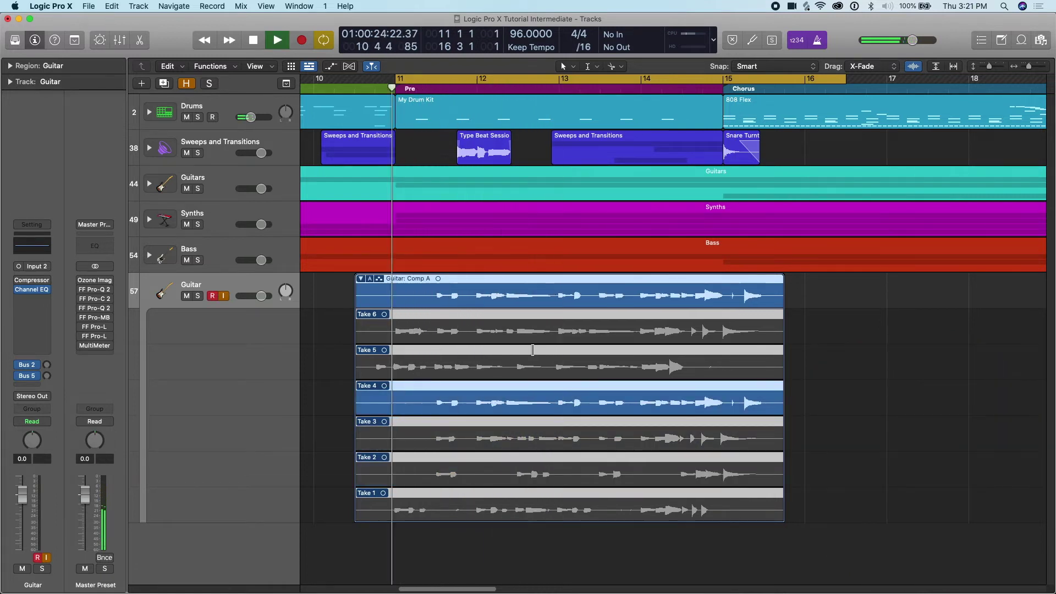
left_click(533, 351)
left_click(600, 500)
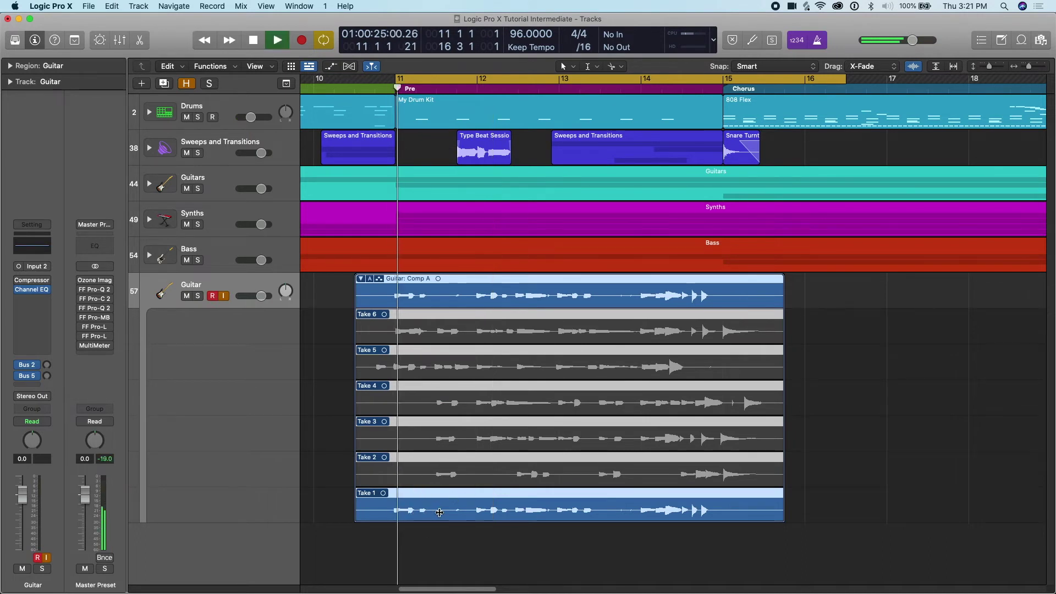
- Swipe a Take 2 phrase near bar 11 into the comp and nudge its boundary with Take 1
left_click_drag(509, 475, 432, 473)
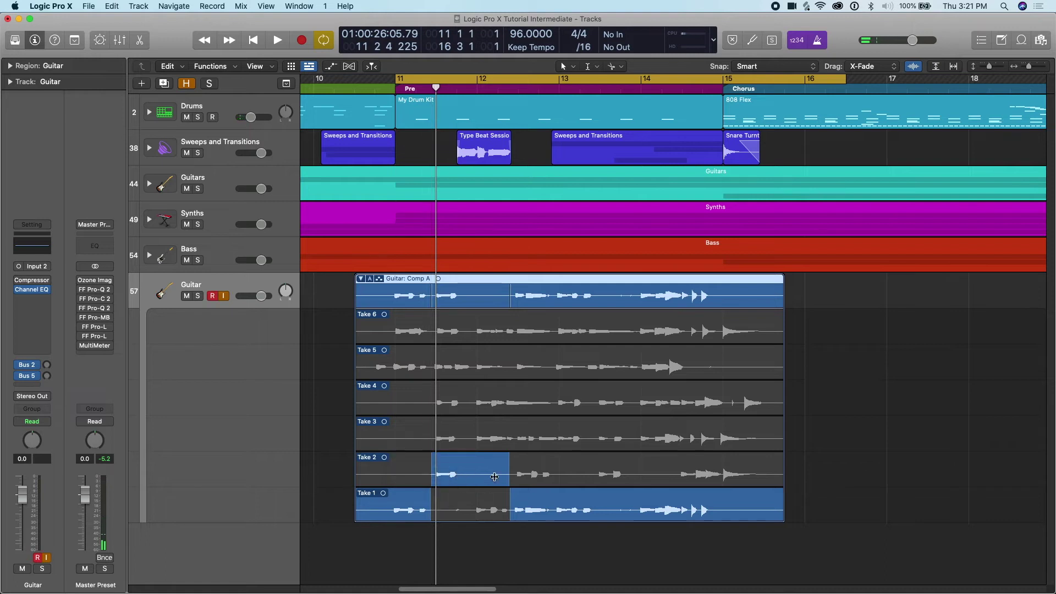
left_click(474, 495)
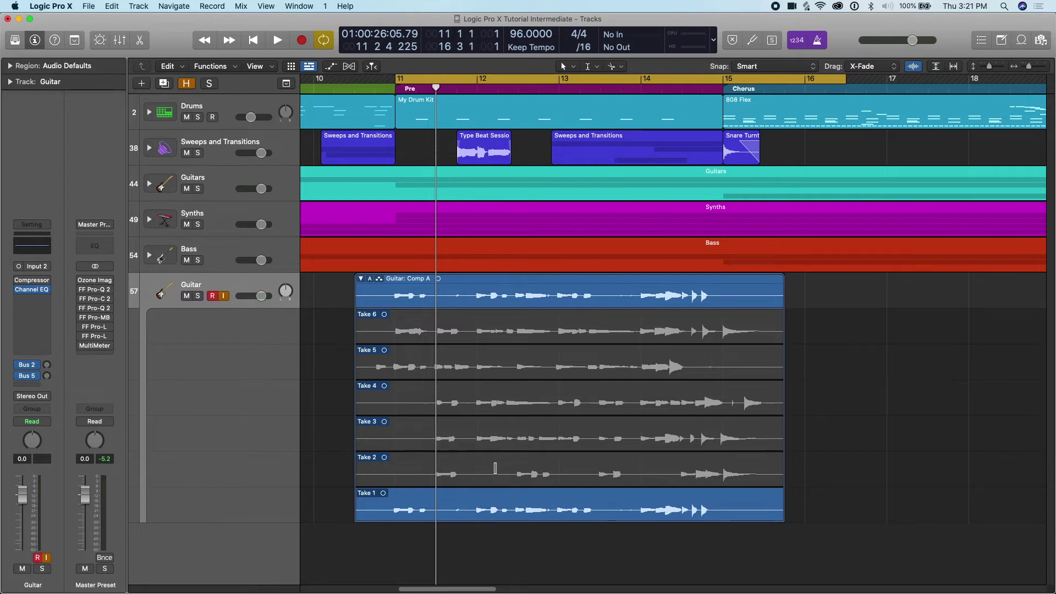
left_click_drag(495, 468, 429, 472)
key("super+Right")
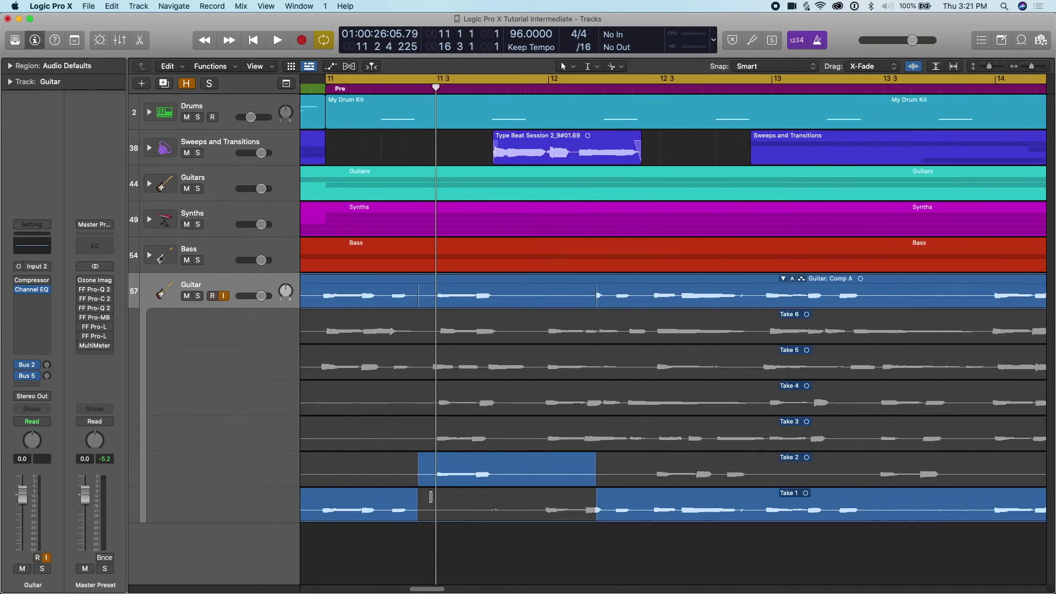
left_click_drag(417, 507, 422, 506)
scroll(472, 412, "left", 3)
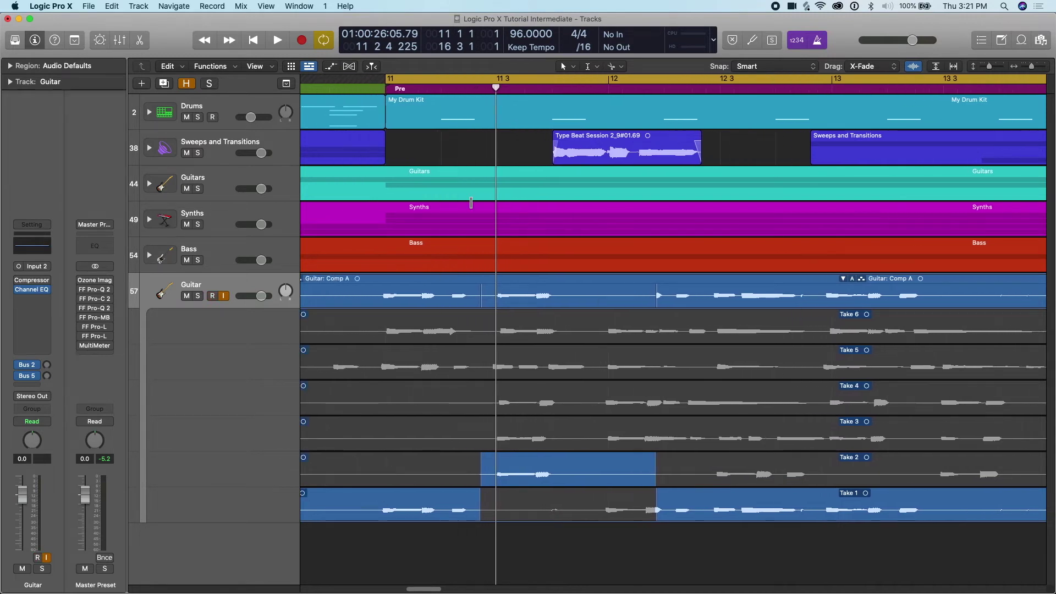
left_click_drag(498, 86, 387, 107)
key("space")
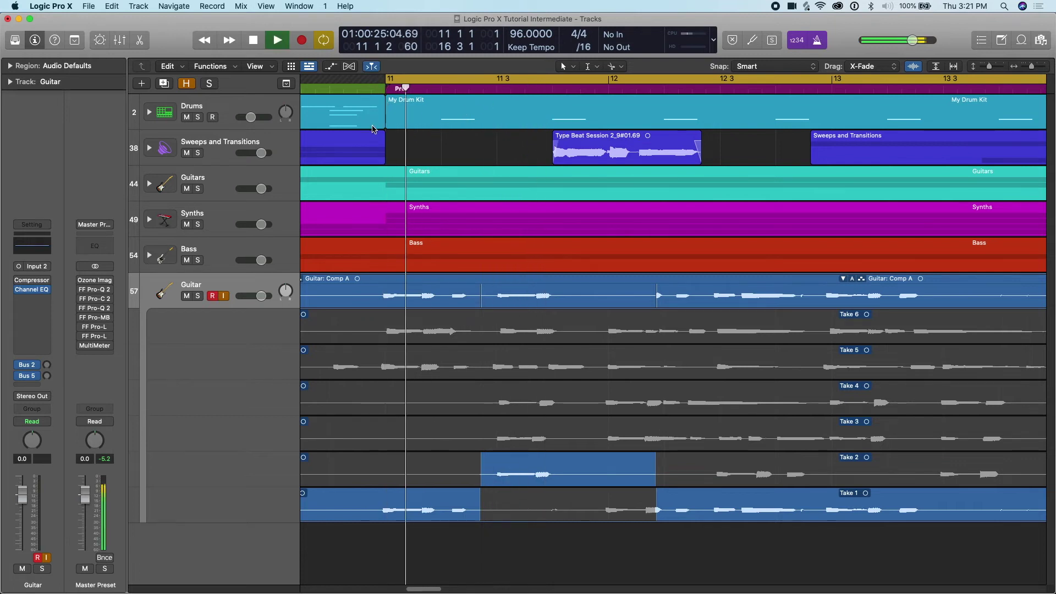
key("super+Left")
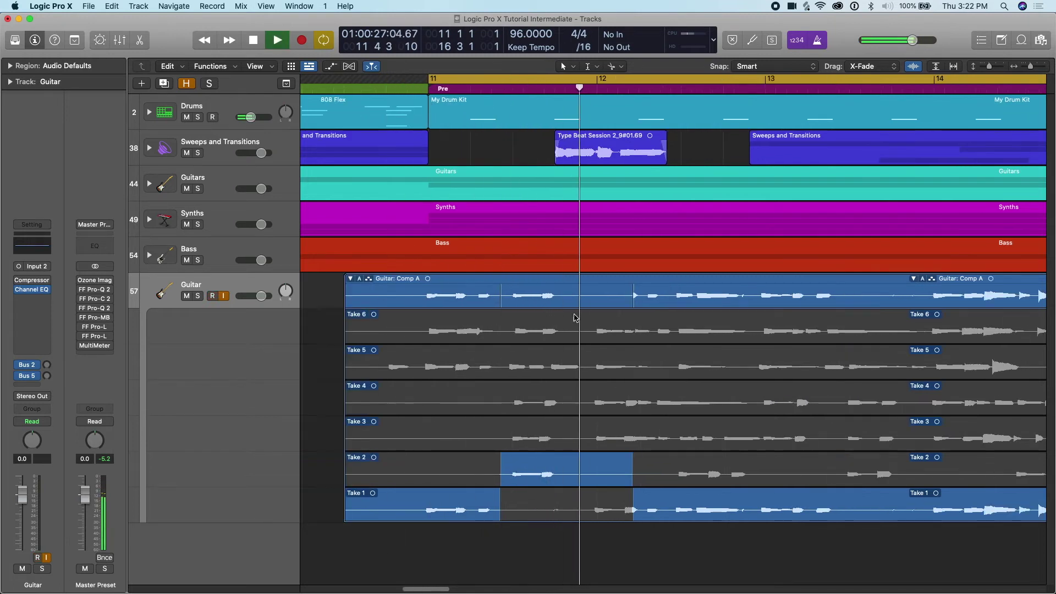
key("space")
scroll(749, 475, "right", 2)
key("space")
- Swipe a Take 3 phrase around bar 12 and a Take 4 section into the comp
left_click_drag(751, 474, 634, 474)
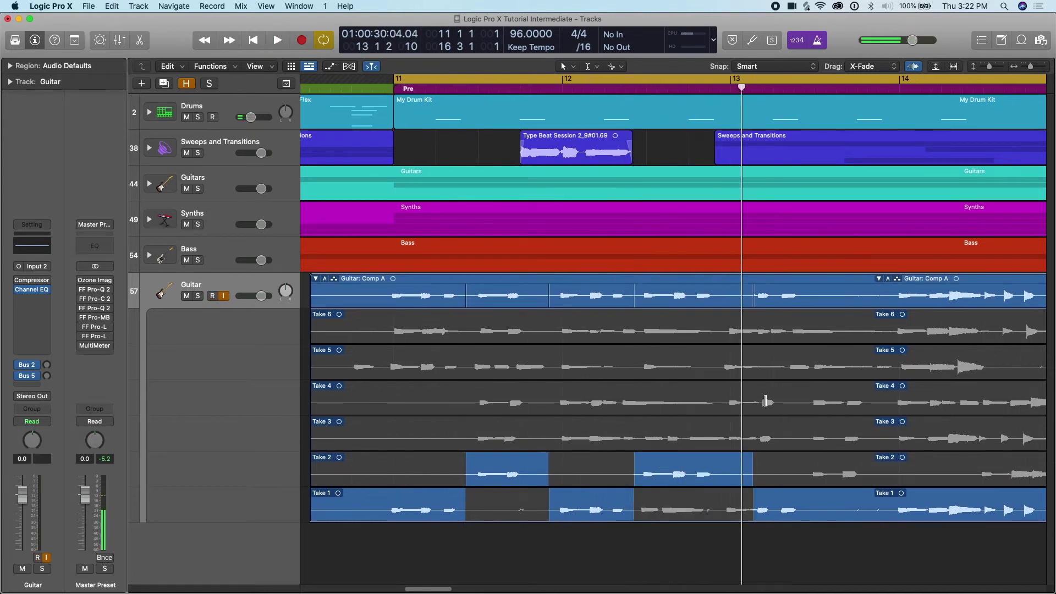
left_click_drag(775, 438, 641, 438)
key("c")
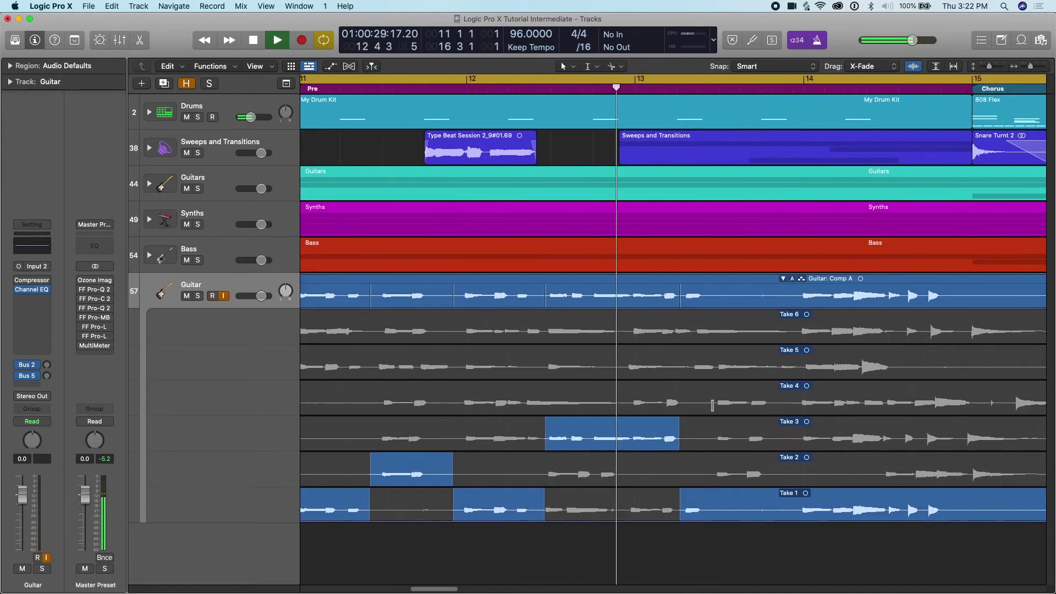
key("super+Left")
key("super+Left")
left_click_drag(719, 401, 875, 402)
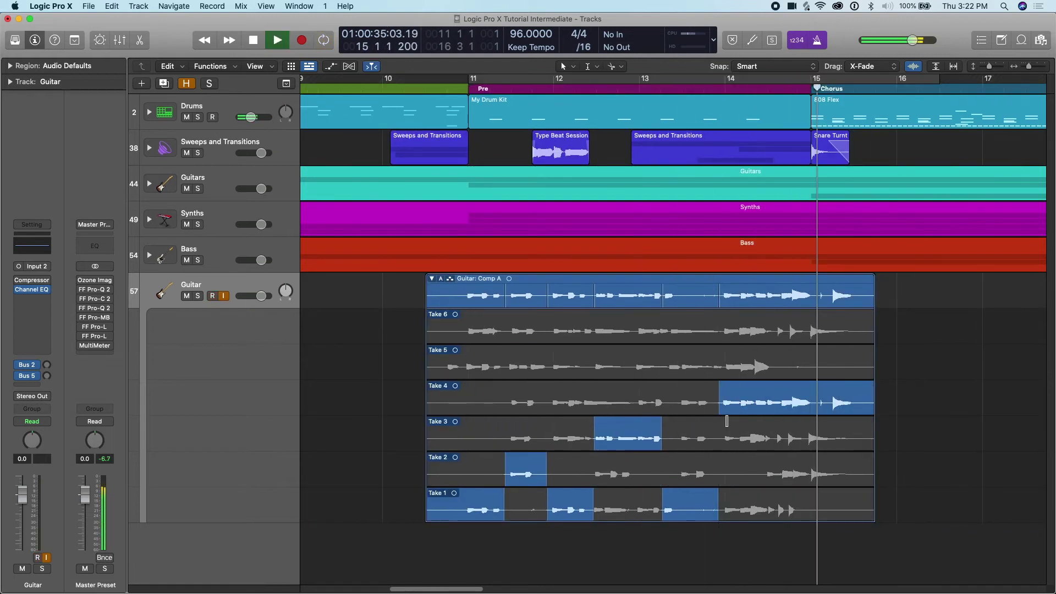
left_click_drag(719, 401, 680, 401)
- Cycle around bars 13–15 and swipe Take 6 over the end of the comp
left_click_drag(645, 83, 848, 82)
key("super+Right")
key("super+Right")
left_click_drag(874, 330, 727, 337)
left_click_drag(560, 337, 559, 337)
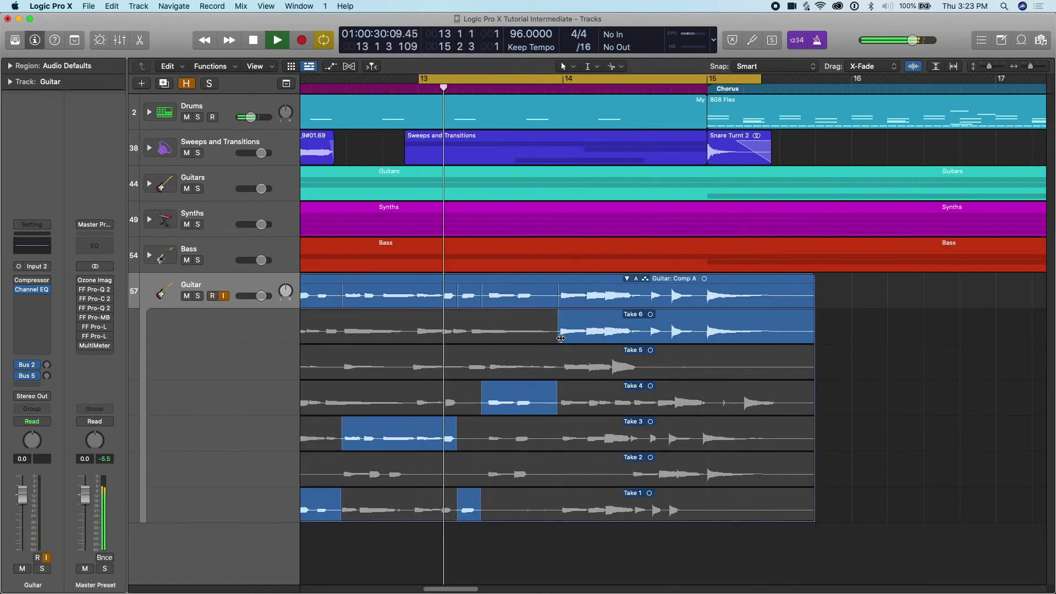
key("super+Left")
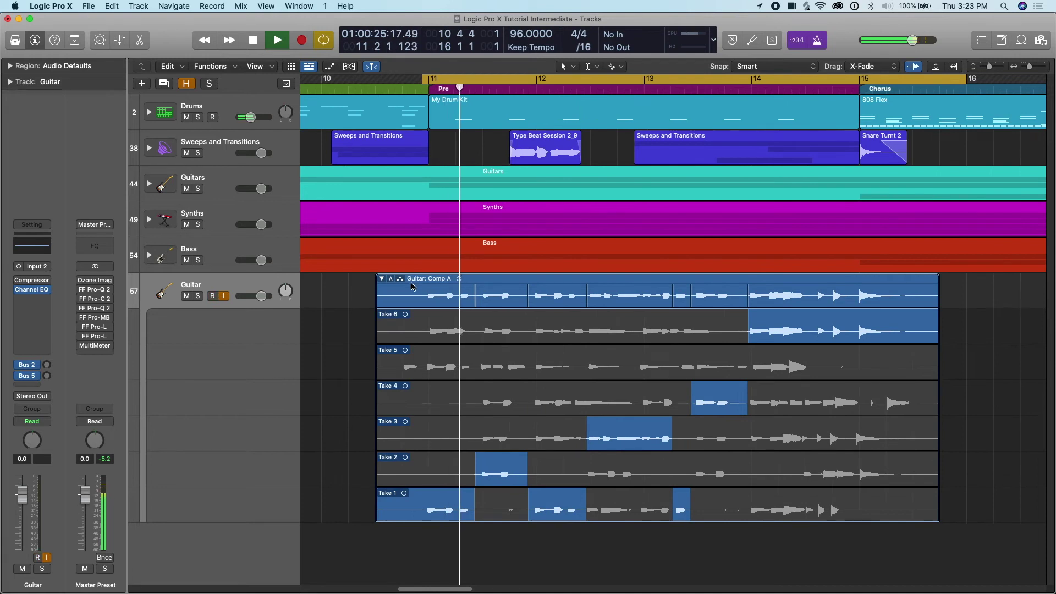
key("space")
- Expand the Comp A take folder and export the active comp to a new track
left_click(380, 280)
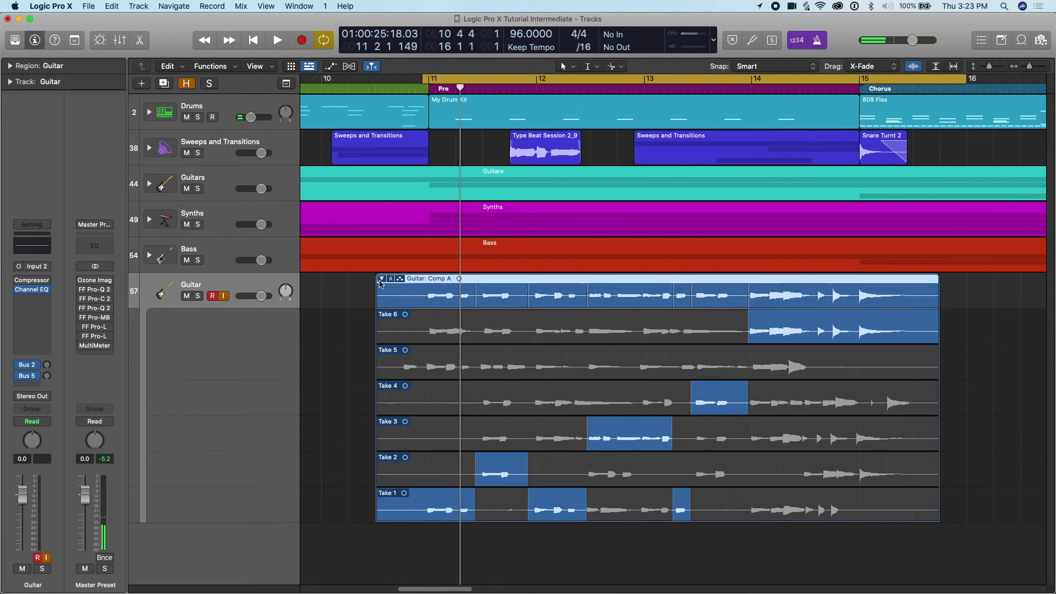
left_click(381, 282)
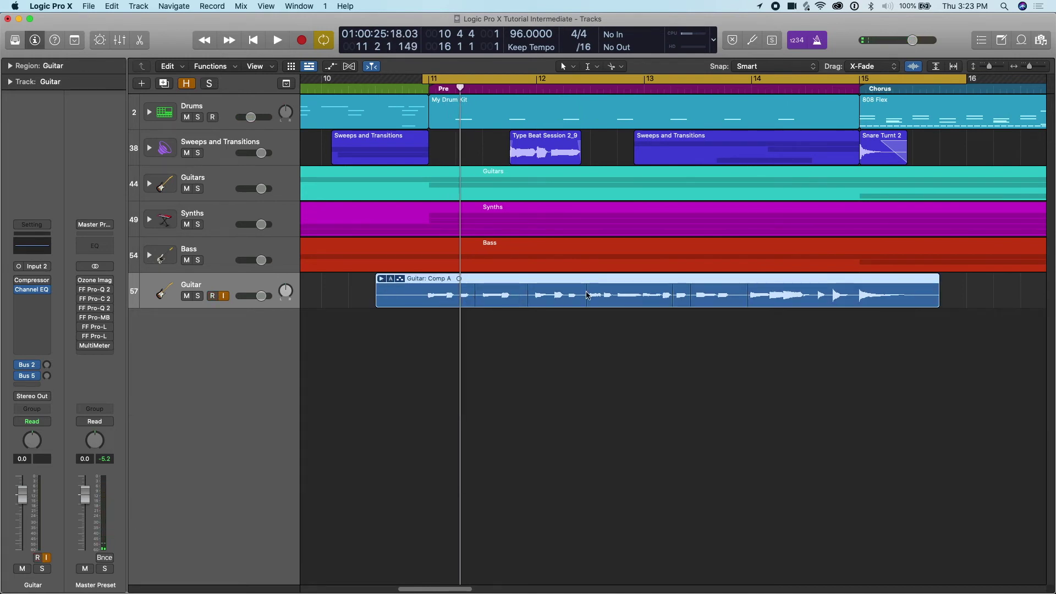
left_click(381, 279)
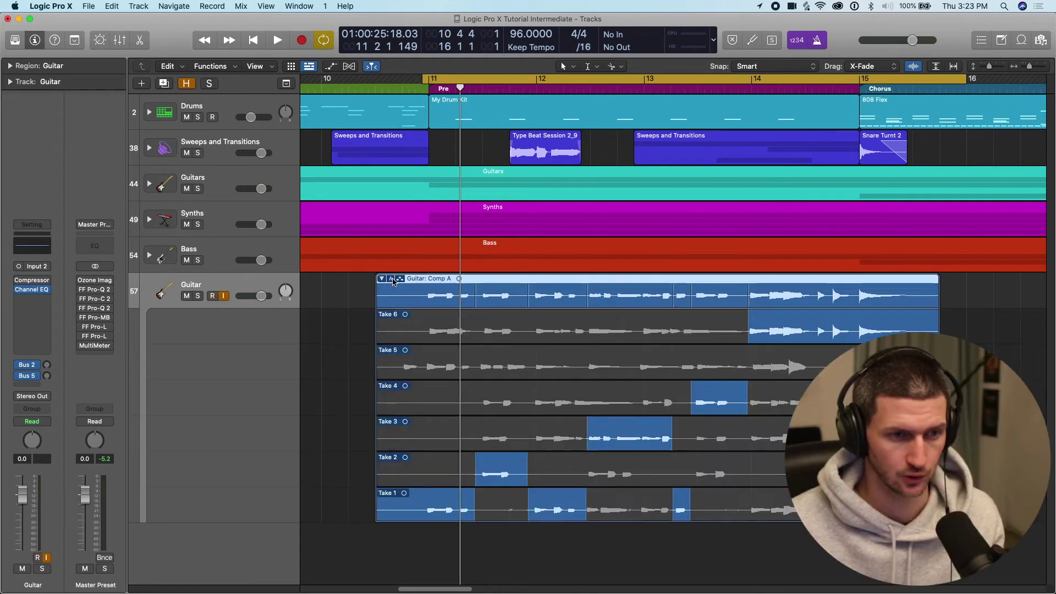
left_click(391, 279)
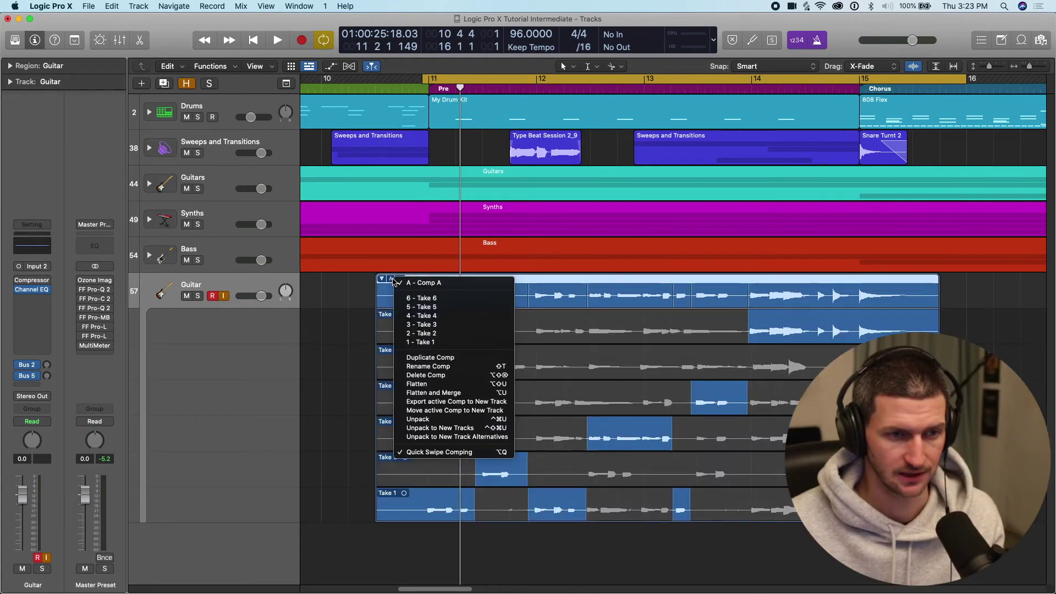
left_click(477, 405)
- Collapse the take folder, mute Guitar, move Audio 1 above it, and play the exported comp
left_click(383, 279)
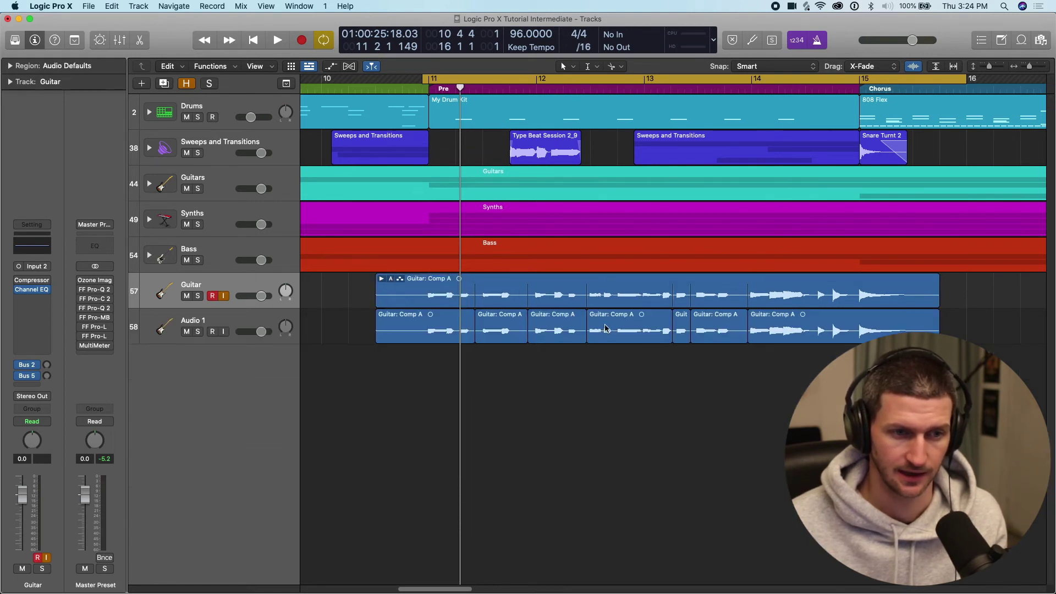
left_click(186, 296)
left_click_drag(244, 318, 276, 295)
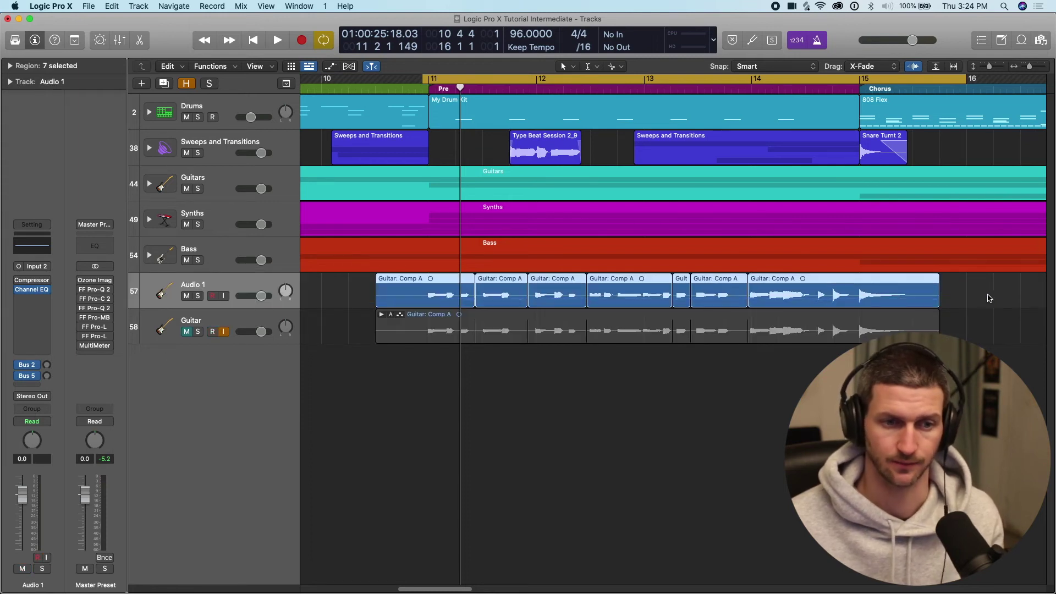
key("space")
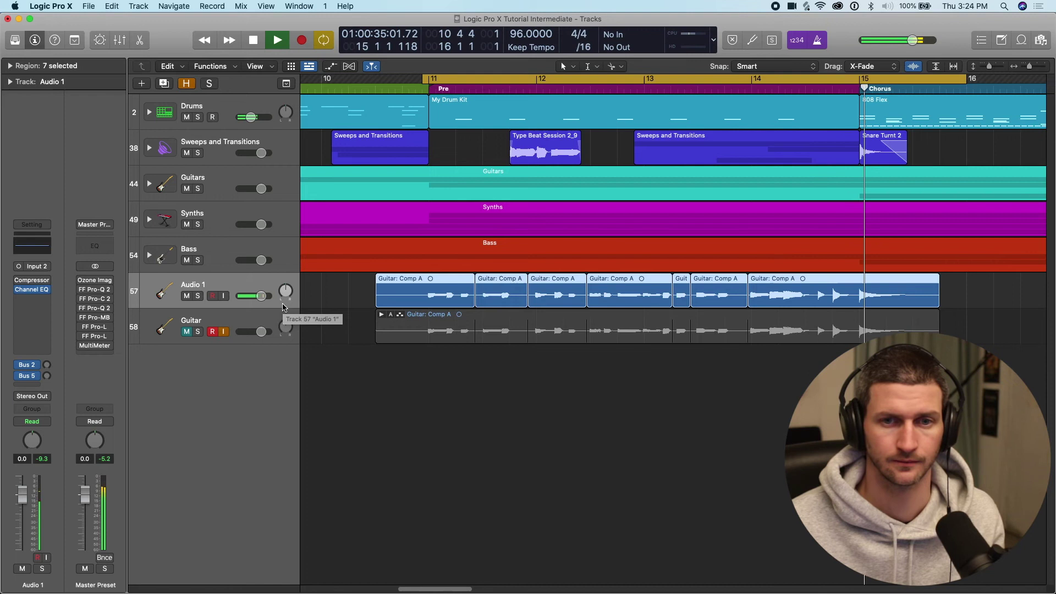
key("space")
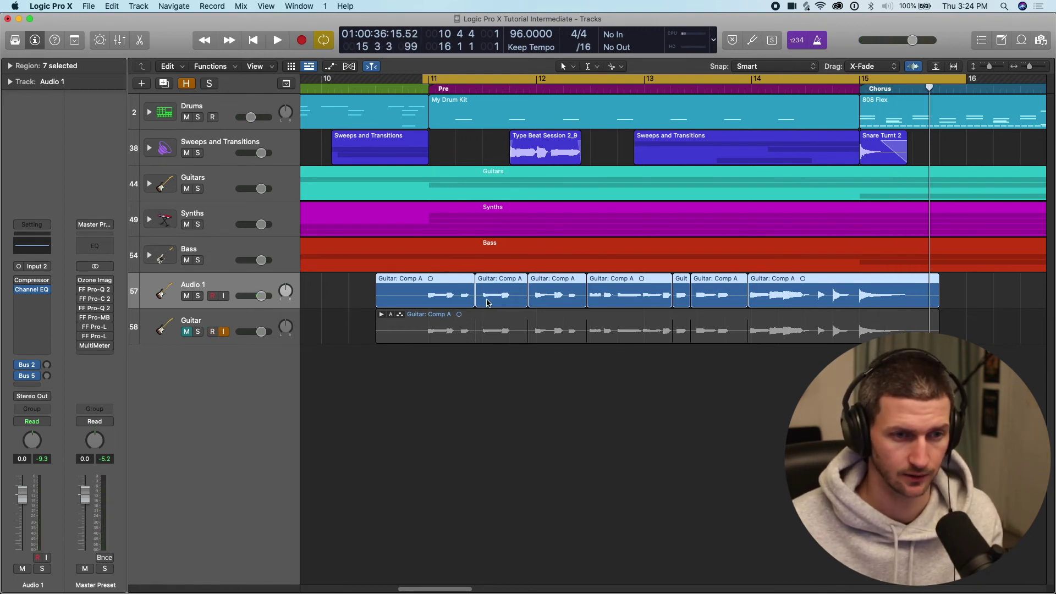
scroll(487, 302, "right", 2)
- Deselect the Audio 1 regions and make the Fade Tool the Command-click tool
scroll(450, 299, "up", 2)
left_click(463, 342)
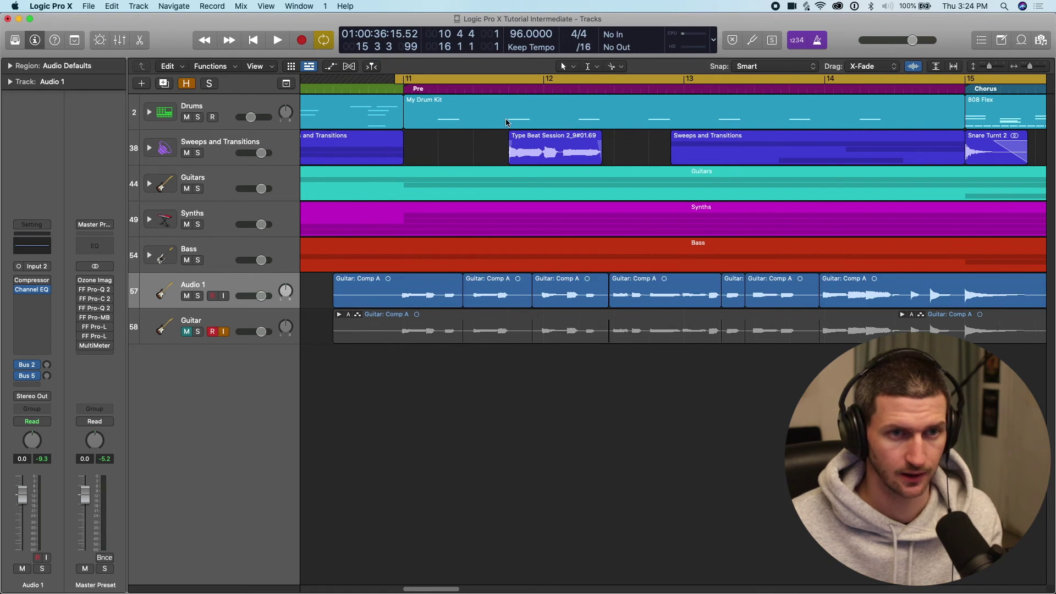
left_click(595, 70)
left_click(638, 208)
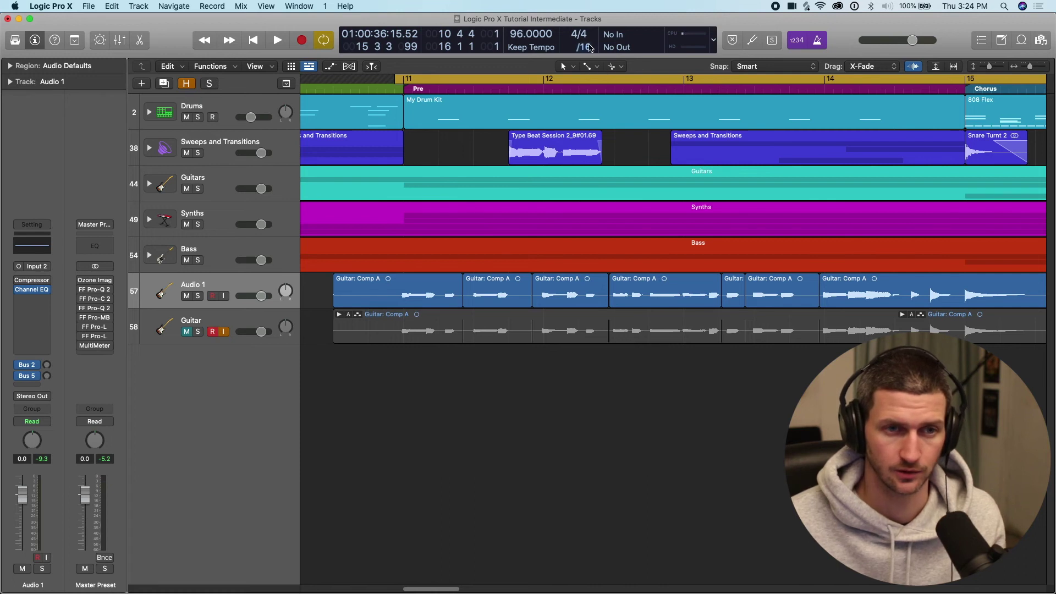
- Crossfade the joins between successive Comp A regions on Audio 1
left_click_drag(325, 283, 511, 331)
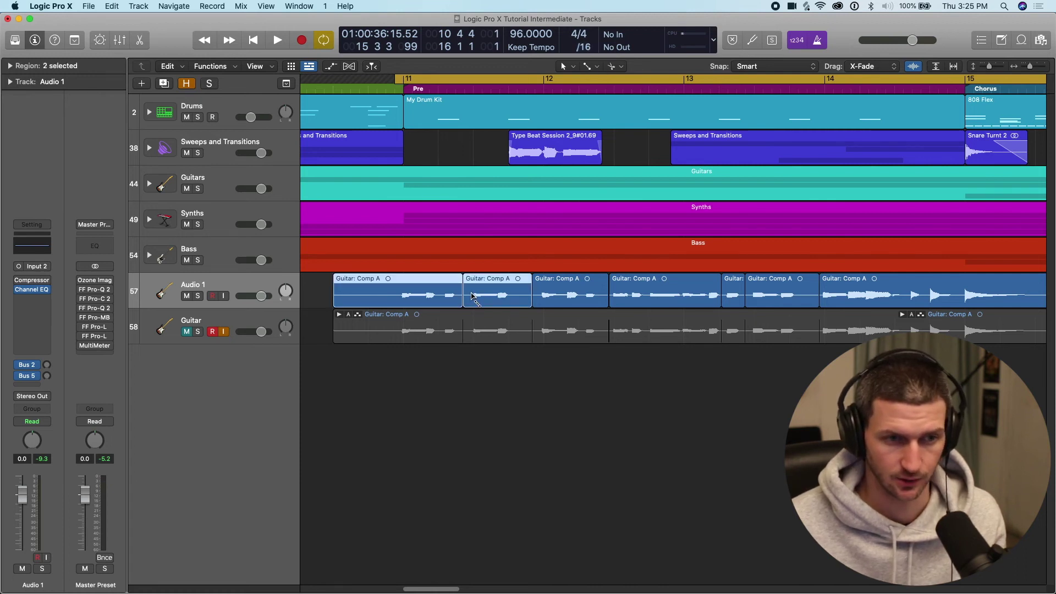
left_click_drag(465, 291, 463, 293)
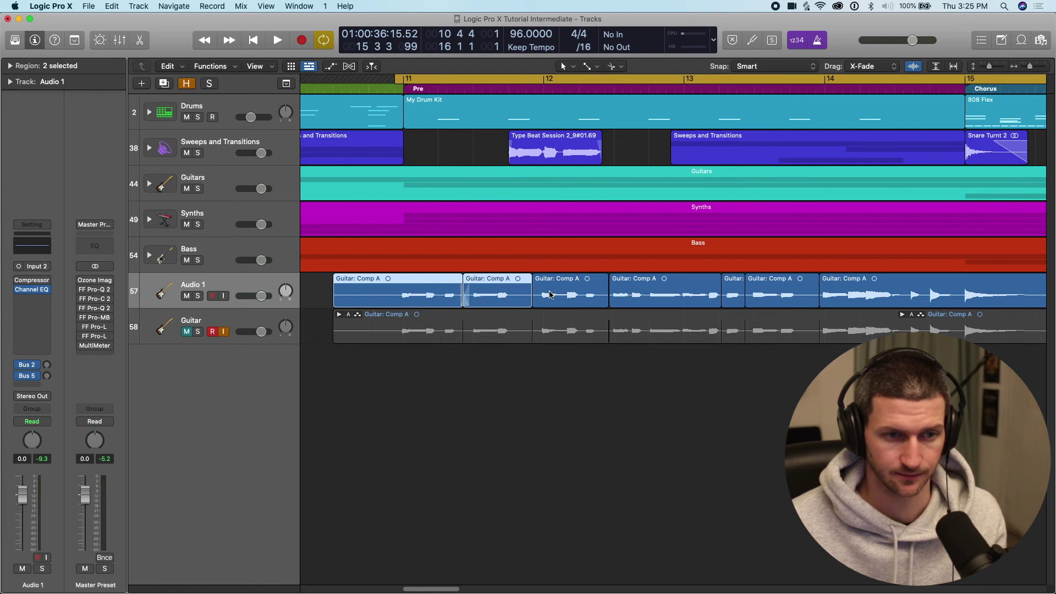
left_click_drag(550, 294, 533, 294)
left_click(633, 291, "shift")
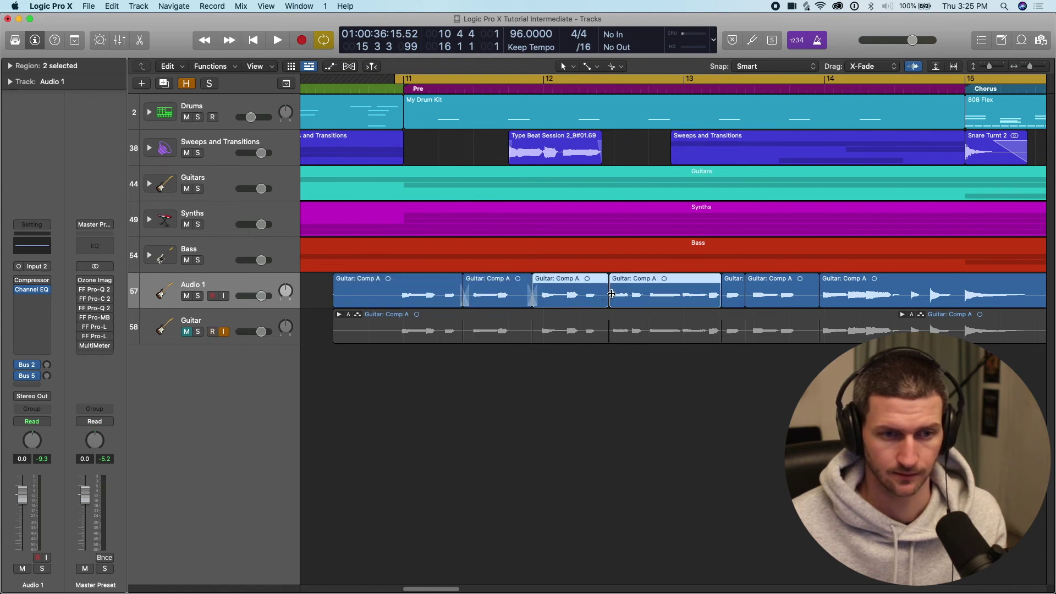
key("super+Right")
left_click_drag(638, 300, 639, 300)
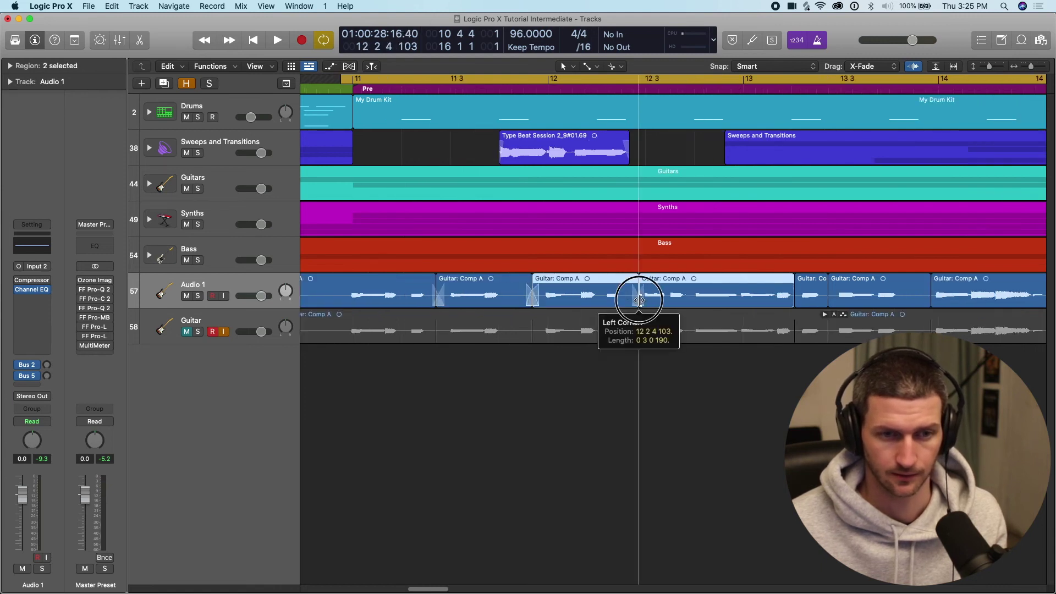
scroll(808, 292, "right", 3)
left_click(729, 294)
left_click(834, 297, "shift")
- Set the cycle range to bars 11–18 and marquee-select all the comp regions
key("super+Left")
key("super+Left")
key("super+Left")
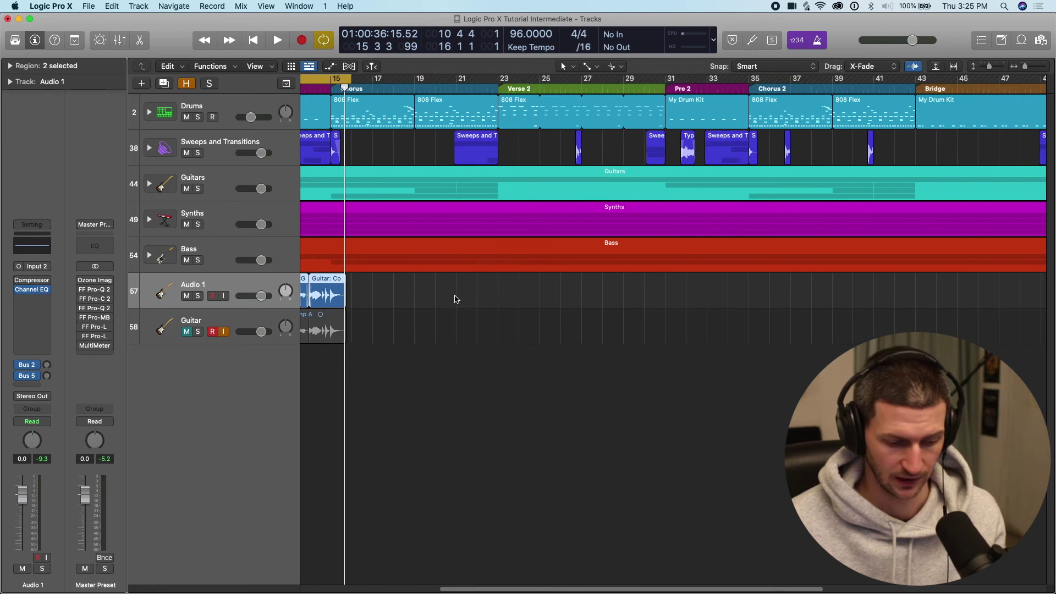
scroll(467, 298, "left", 10)
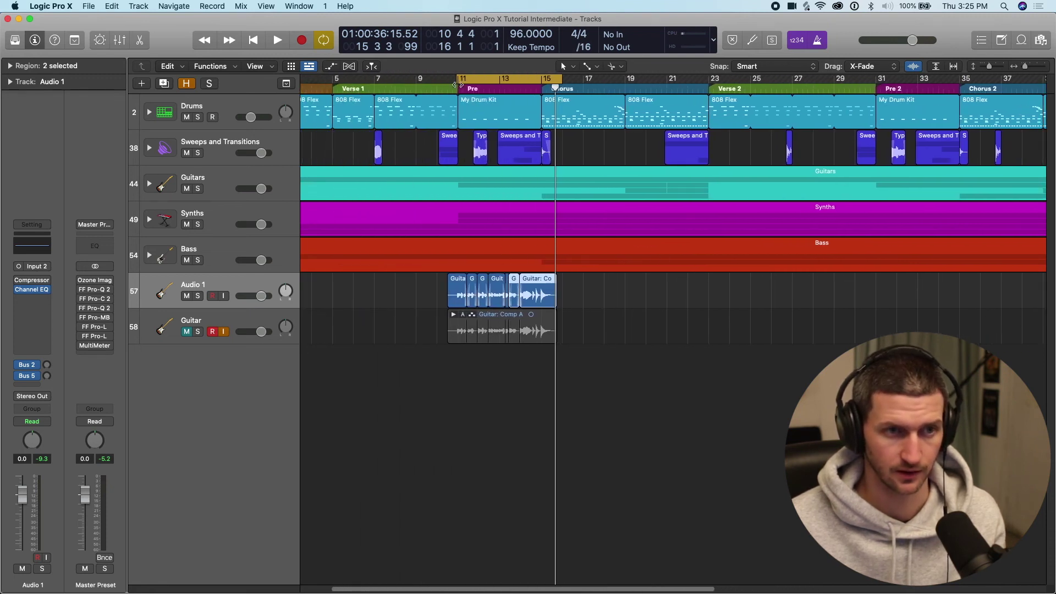
left_click_drag(456, 82, 609, 82)
key("super+Right")
key("super+Right")
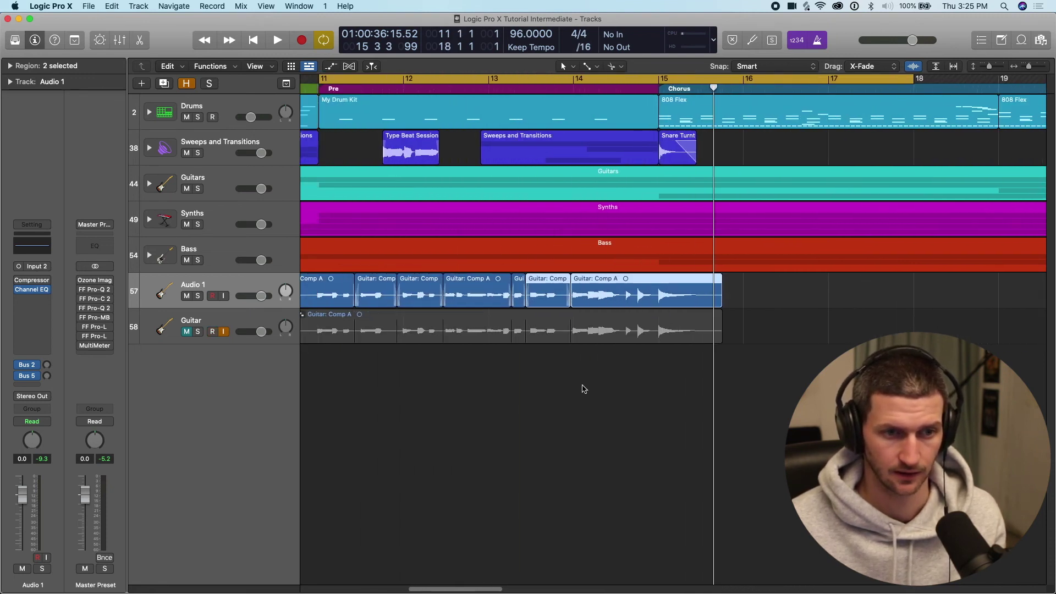
left_click_drag(916, 286, 345, 299)
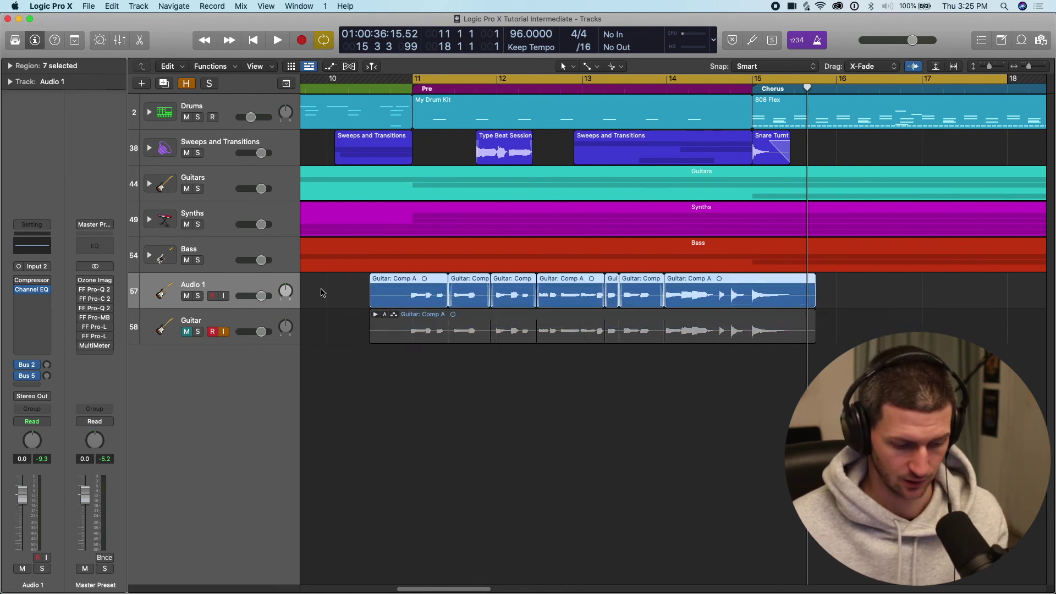
- Bounce in place to a new track with originals muted, move Guitar/ Comp A_bip above Audio 1, and solo it
key("ctrl+b")
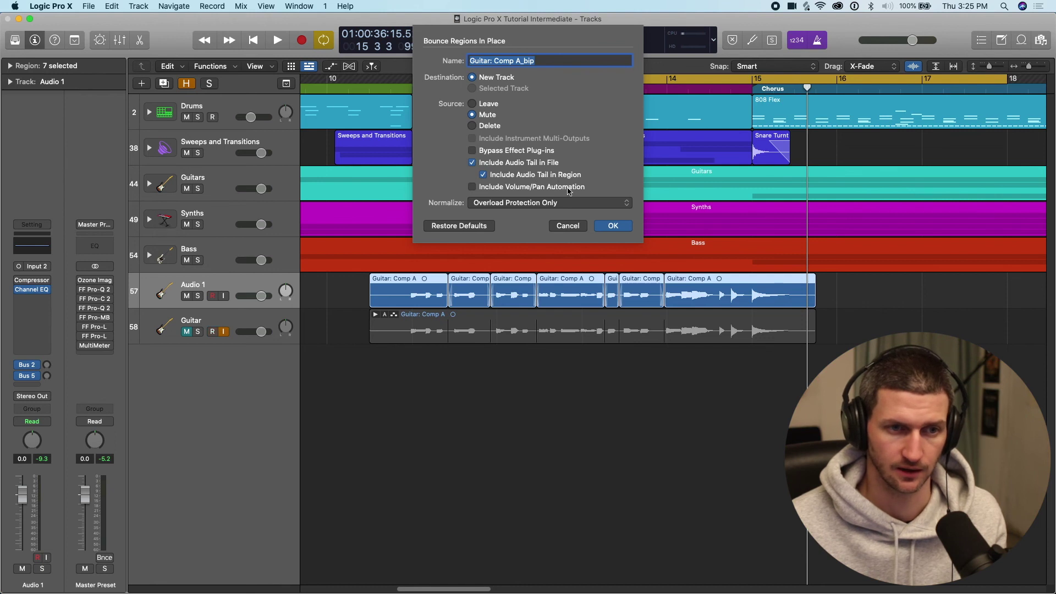
left_click(614, 225)
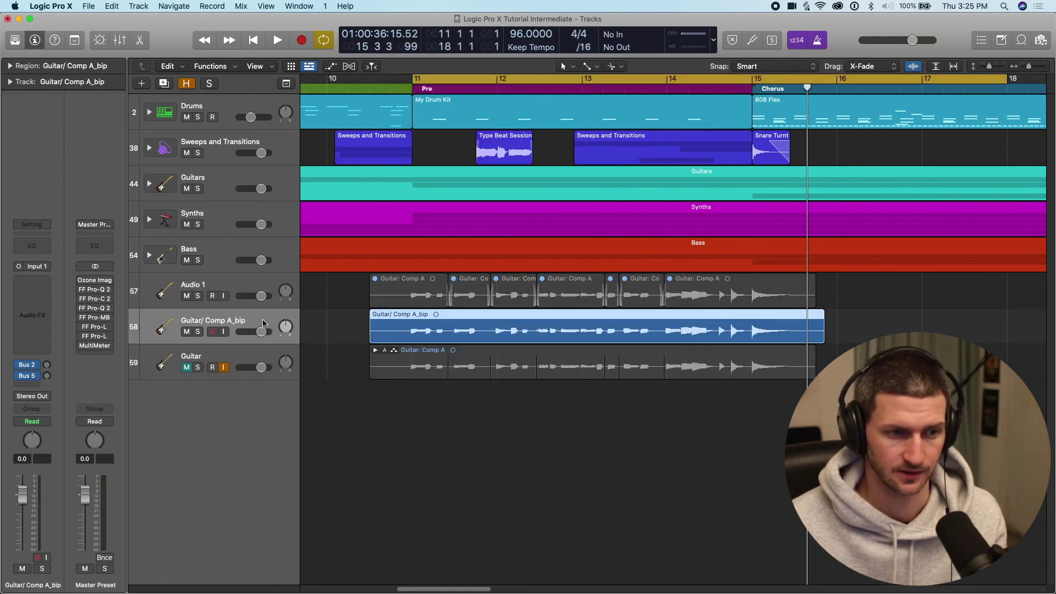
left_click_drag(273, 322, 265, 297)
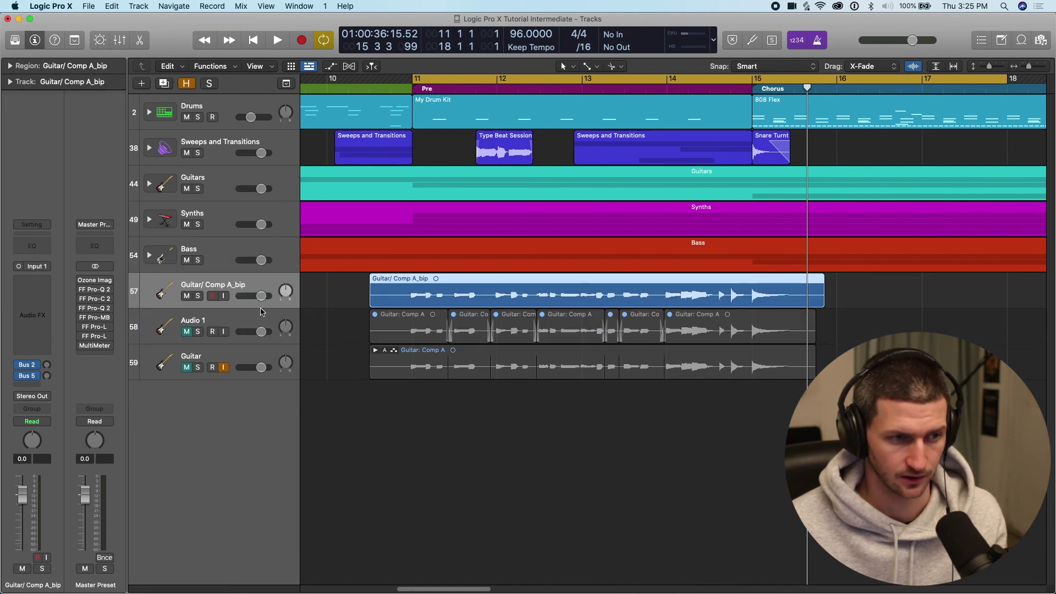
left_click(197, 296)
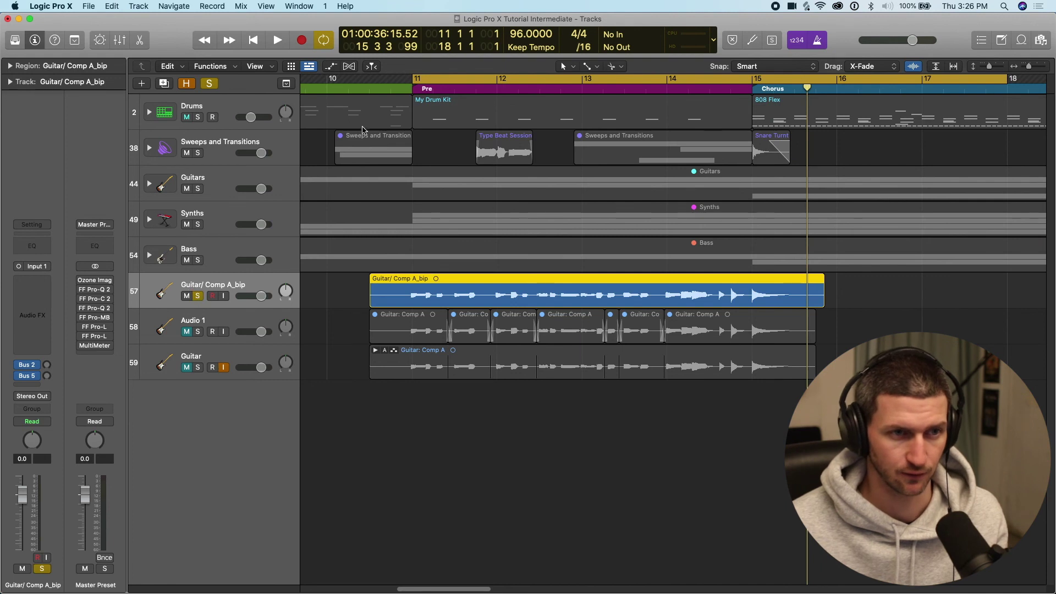
- Roughly set the cycle to bar 10 4 3 through 15 3 and solo the bounced Guitar/ Comp A_bip track
left_click_drag(403, 82, 796, 83)
left_click_drag(413, 79, 396, 100)
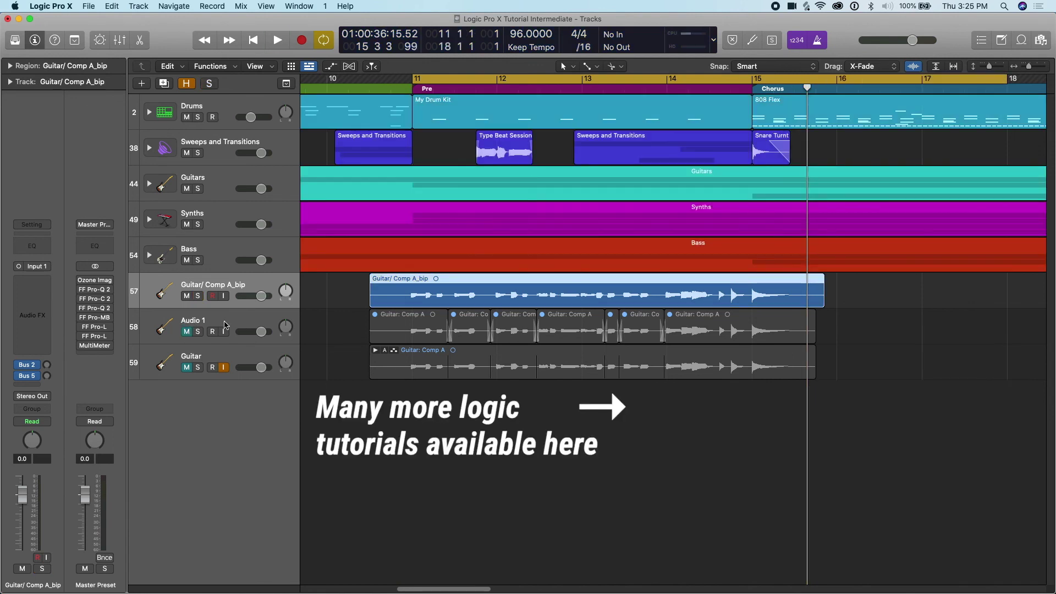
left_click(198, 297)
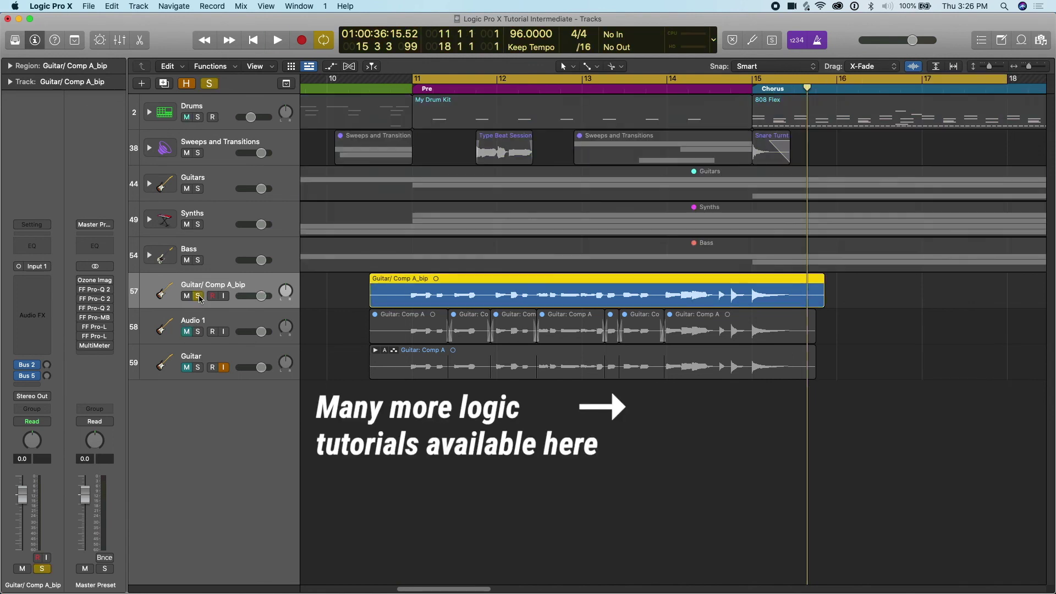
- Reset the cycle range to 10 4 3 1 through 15 3 1 1 and play it back
left_click_drag(401, 89, 794, 83)
left_click_drag(416, 81, 402, 81)
key("space")
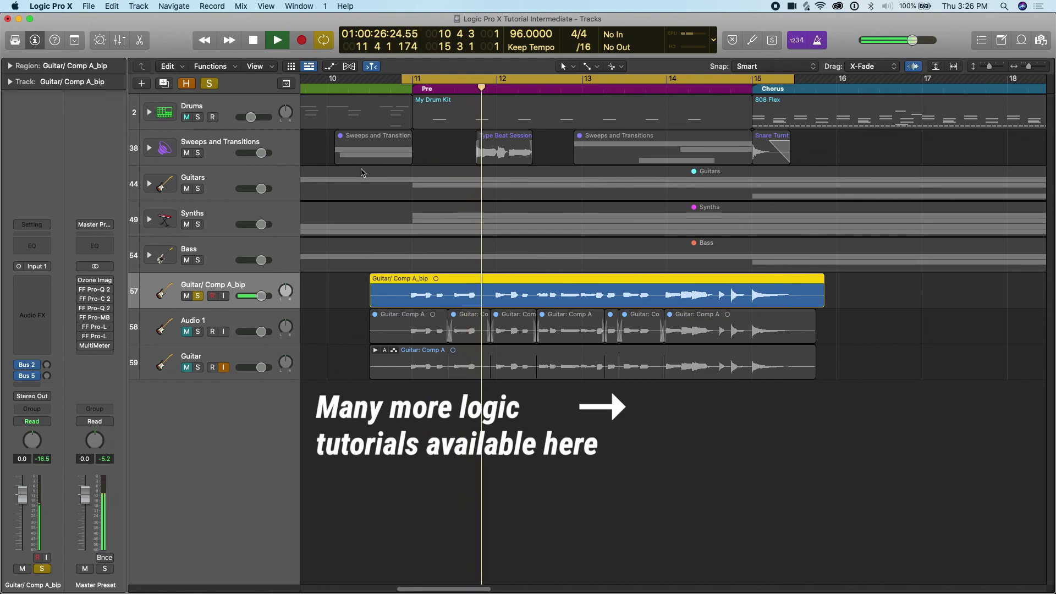
left_click(825, 36)
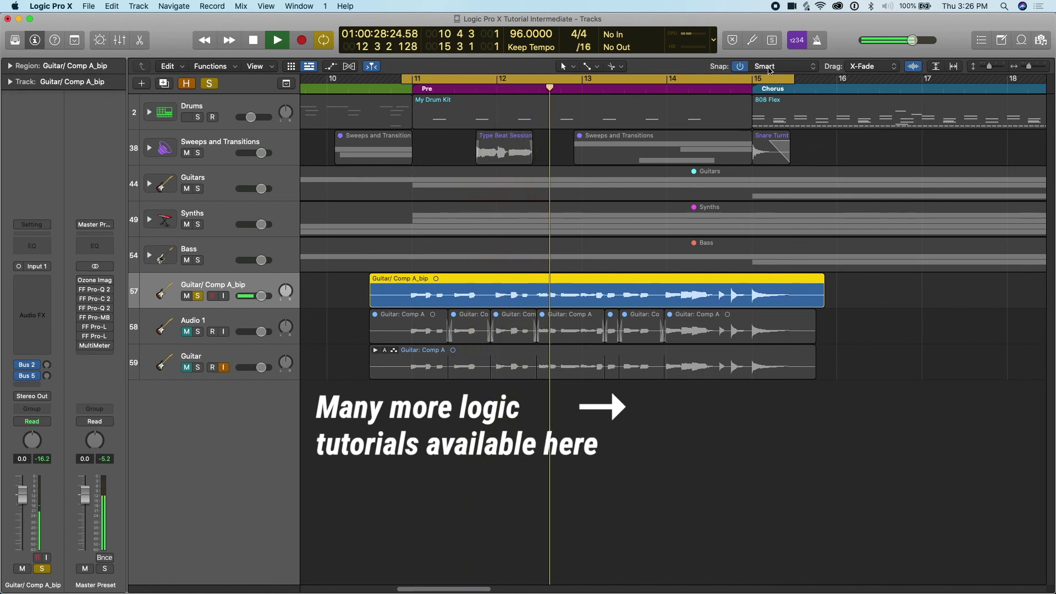